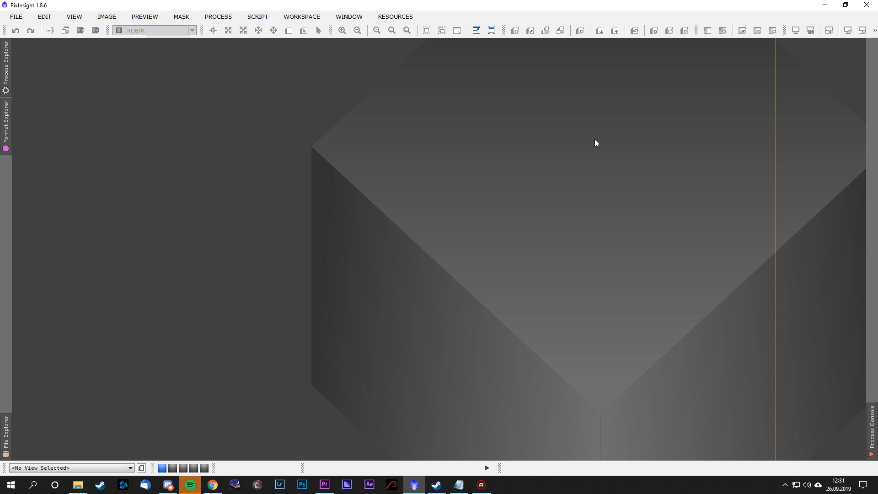
- Open the image Master Bias T-15 G120 from the Pacman Nebula folder
left_click(16, 16)
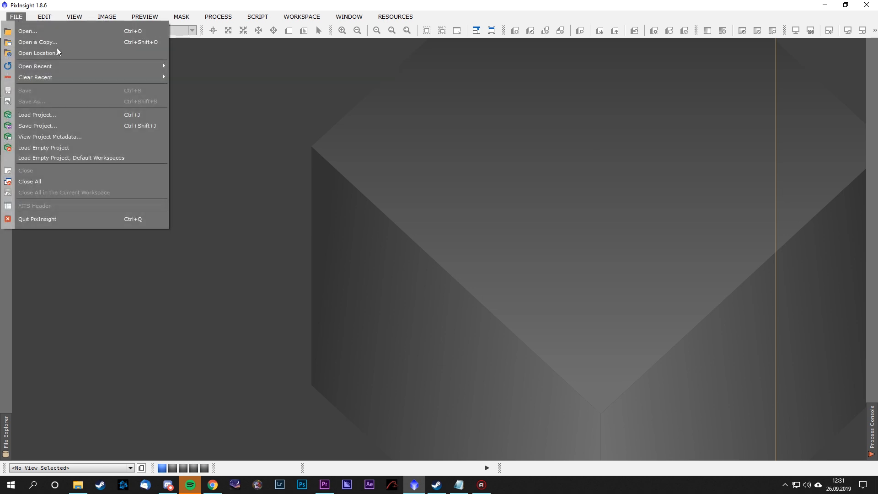
left_click(294, 129)
double_click(293, 128)
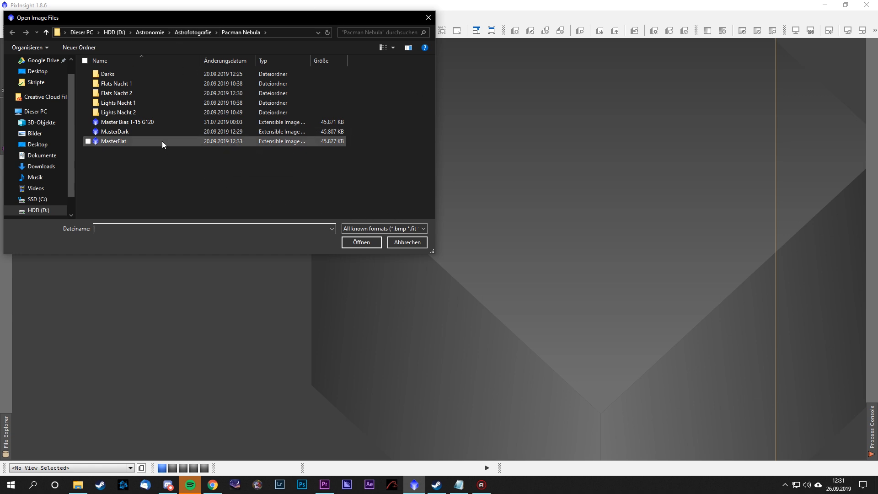
left_click(156, 121)
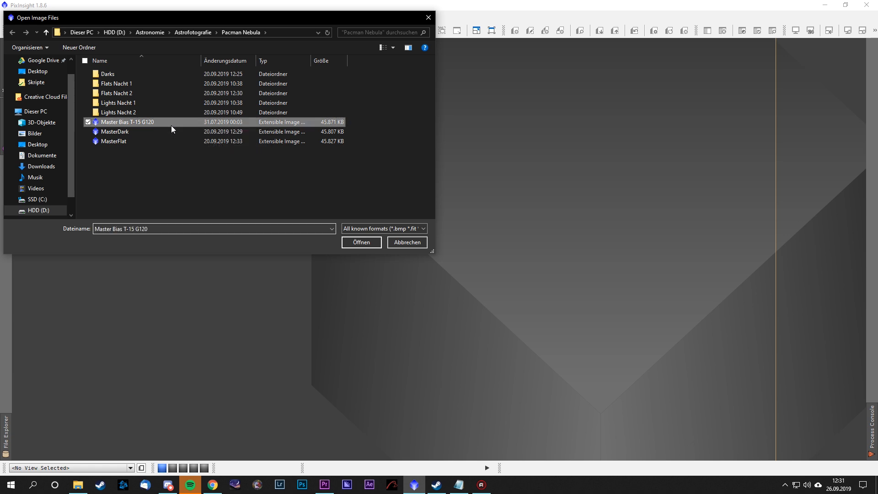
left_click(361, 241)
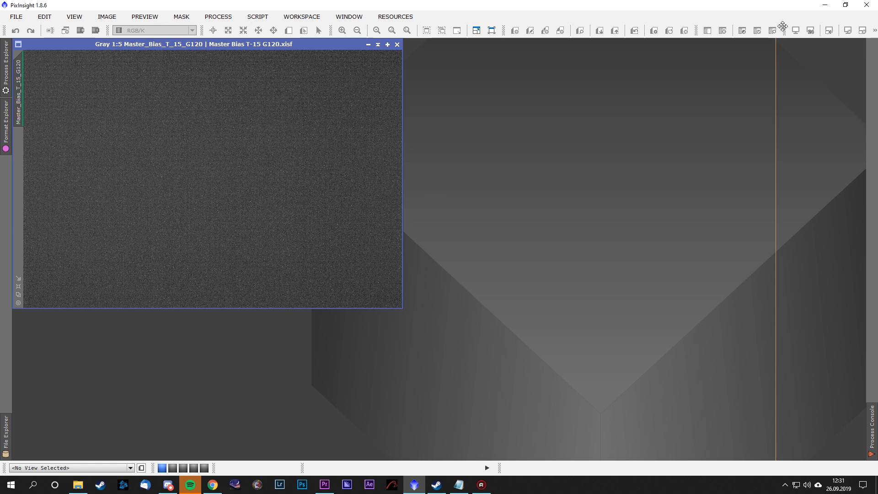
- Move the screen transfer function toolbar beside the window-fit tools and auto-stretch the master bias display
left_click(874, 30)
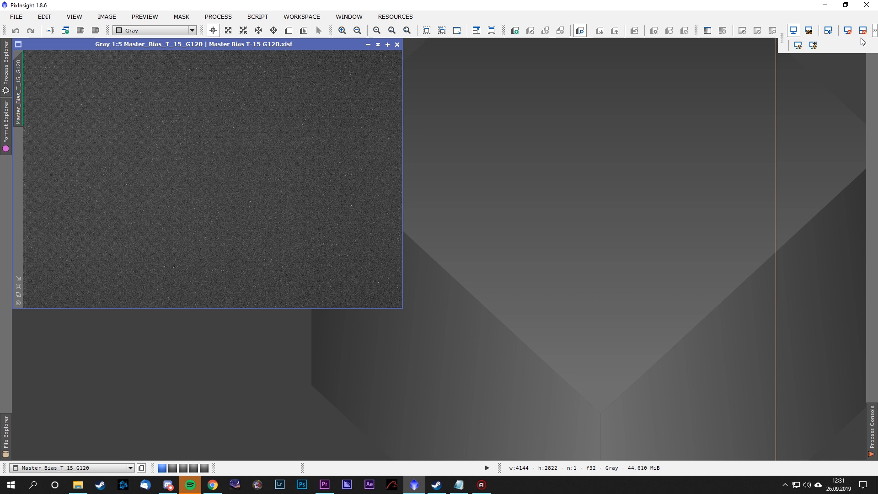
left_click(874, 30)
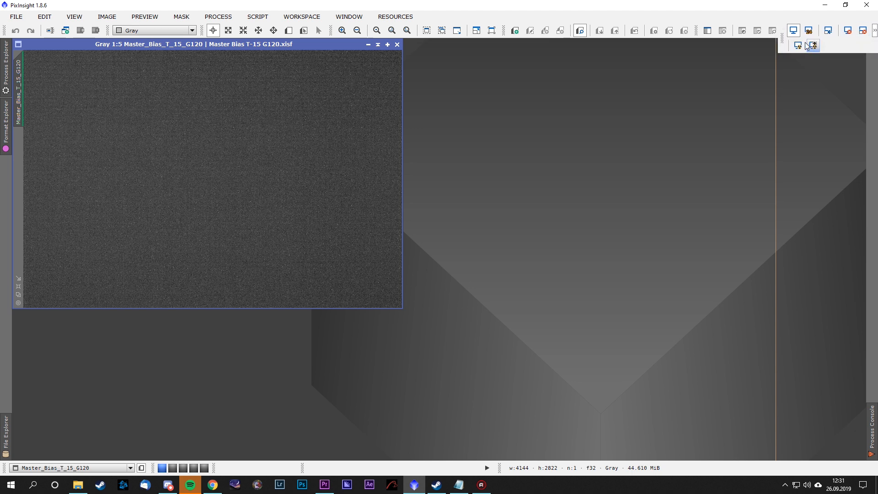
left_click_drag(784, 42, 510, 31)
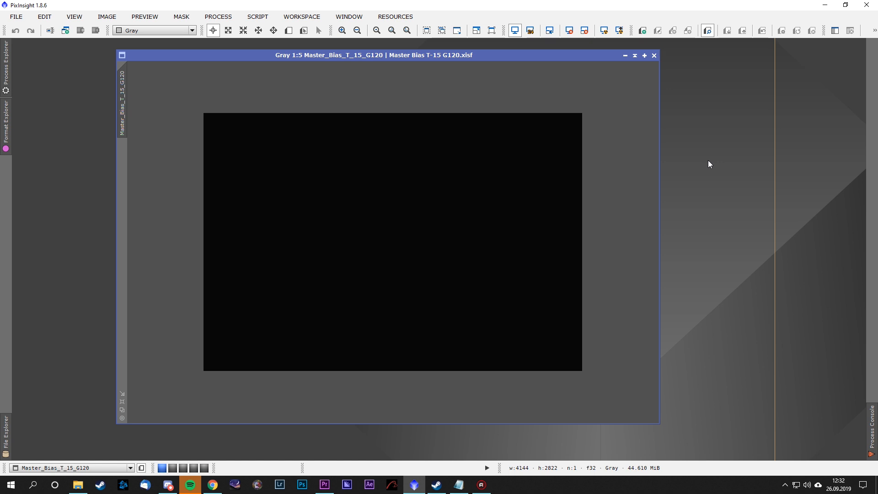
left_click(601, 34)
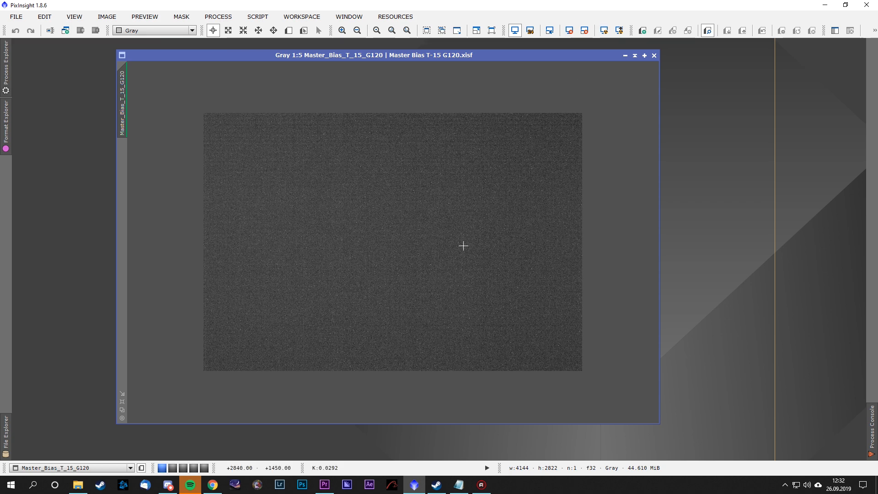
- Examine the master bias noise pattern at pixel level and across the whole frame
scroll(463, 246, "up", 2)
scroll(463, 246, "up", 4)
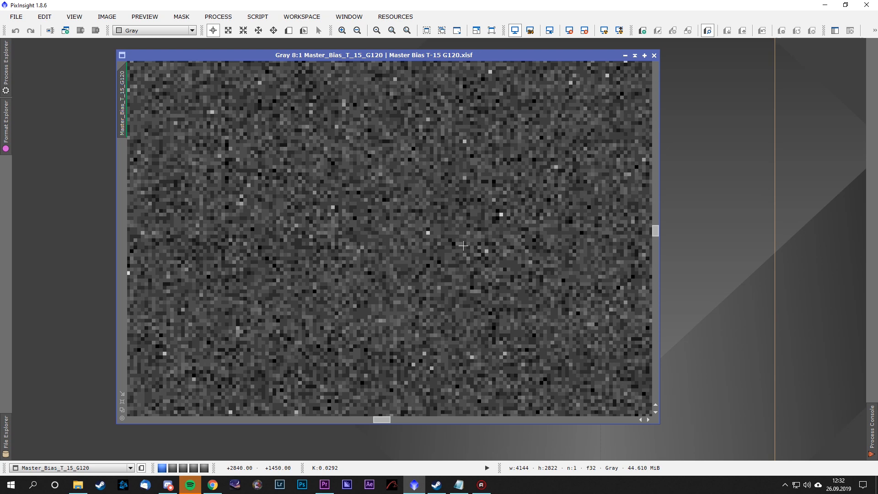
scroll(463, 246, "down", 8)
scroll(463, 246, "down", 2)
scroll(463, 246, "up", 1)
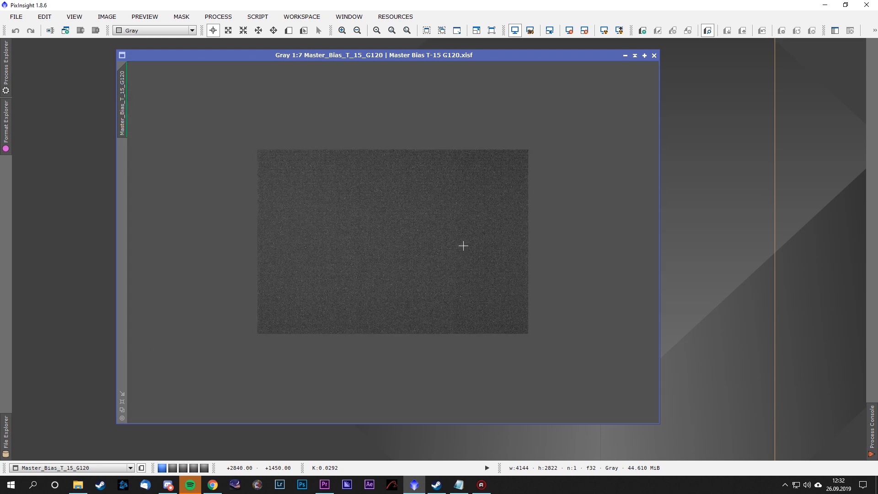
scroll(463, 246, "up", 3)
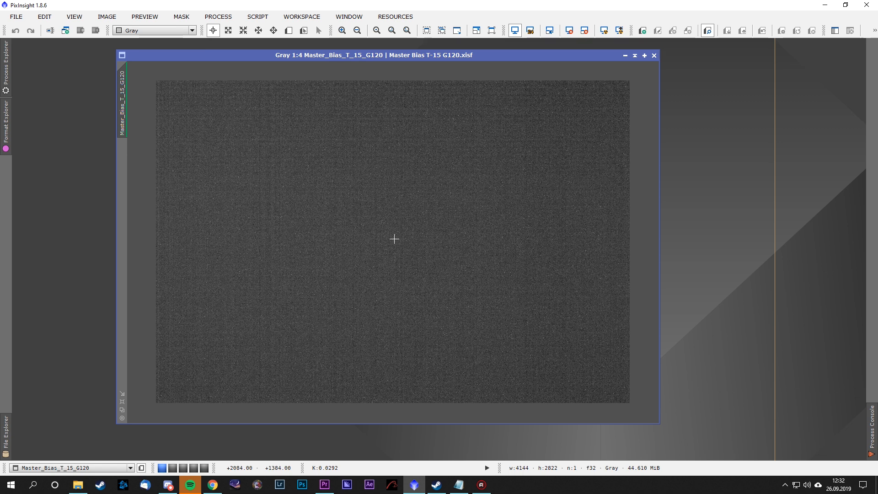
scroll(392, 238, "up", 6)
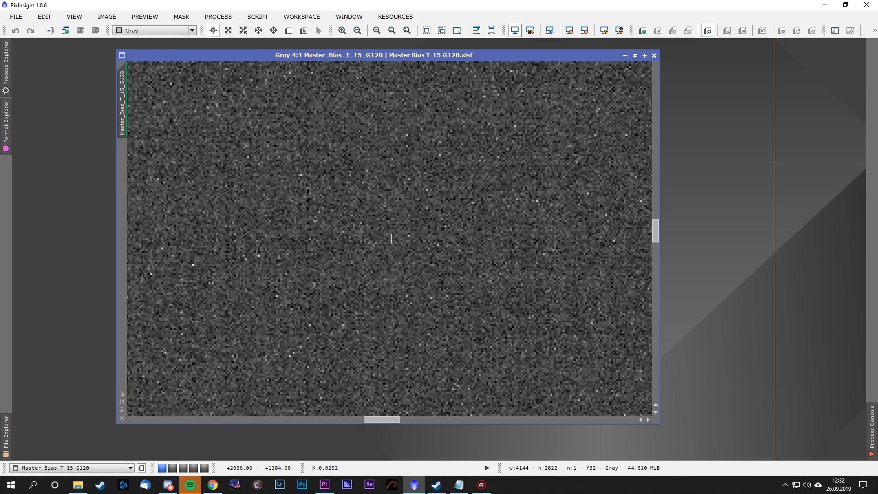
scroll(391, 239, "down", 6)
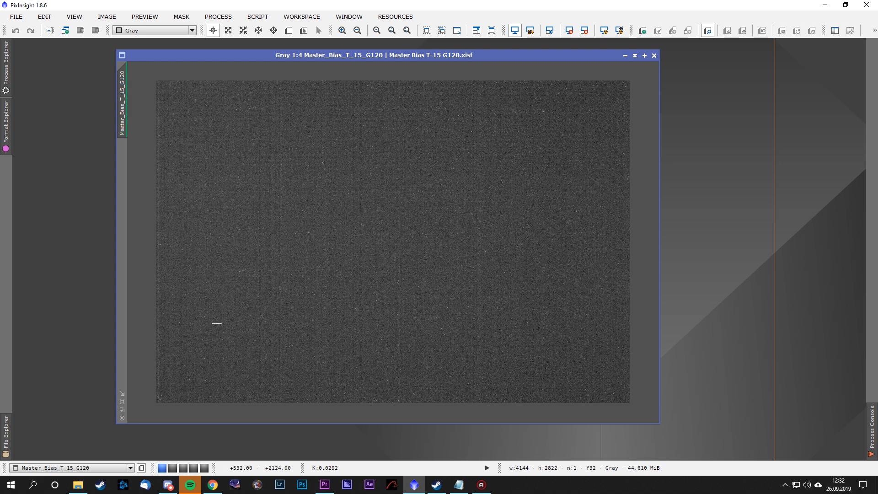
- Try iconizing, shading and maximizing the master bias window, restoring it in between
left_click(625, 56)
left_click_drag(434, 242, 435, 149)
double_click(436, 149)
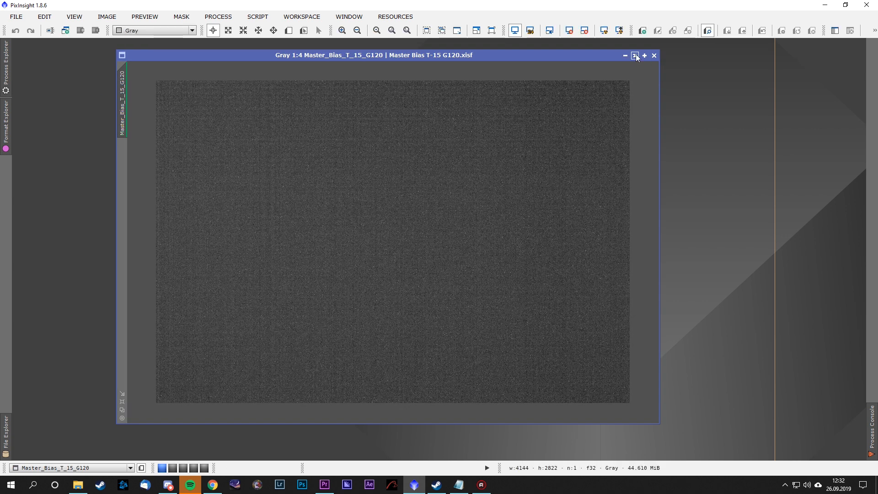
left_click(635, 55)
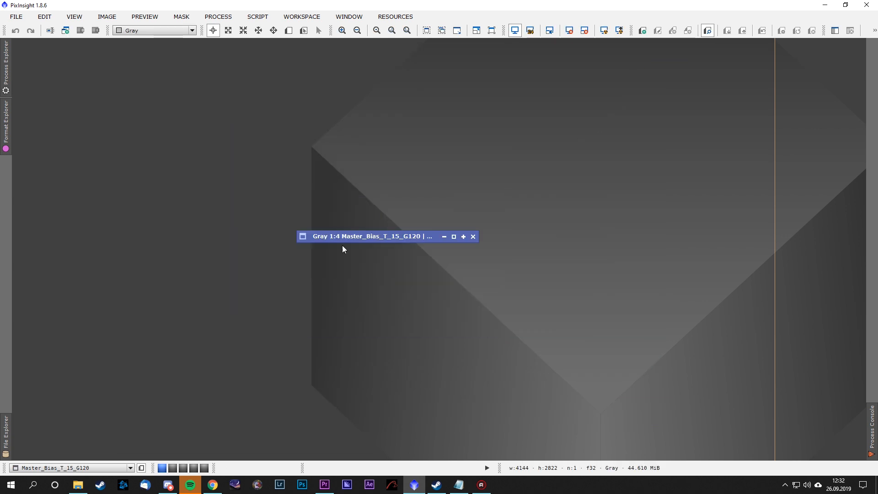
double_click(387, 236)
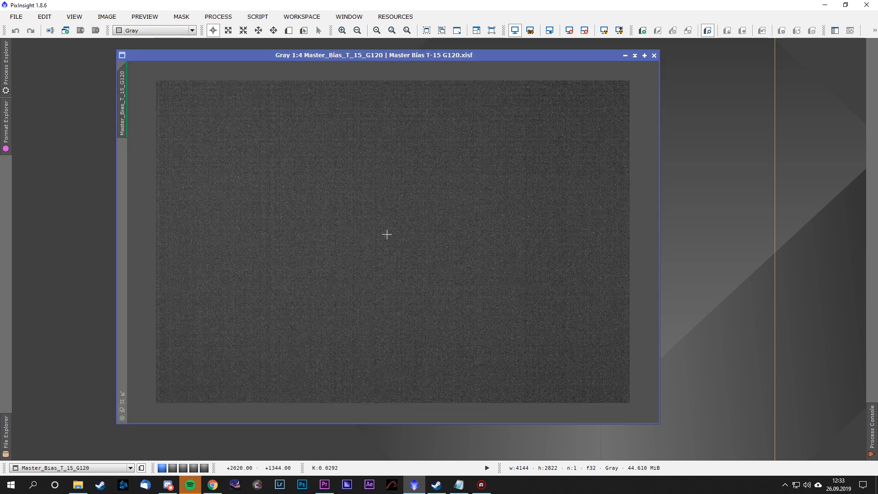
left_click(644, 56)
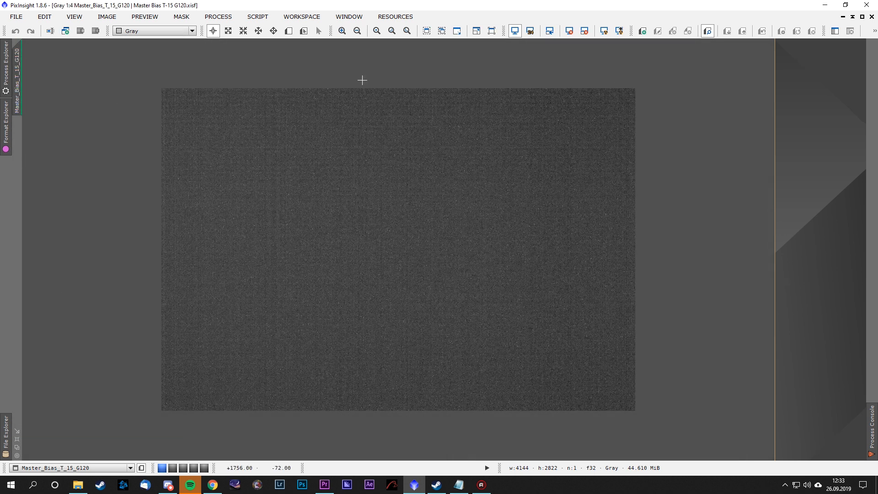
- Zoom the master bias window to optimal fit and close the image
left_click(440, 30)
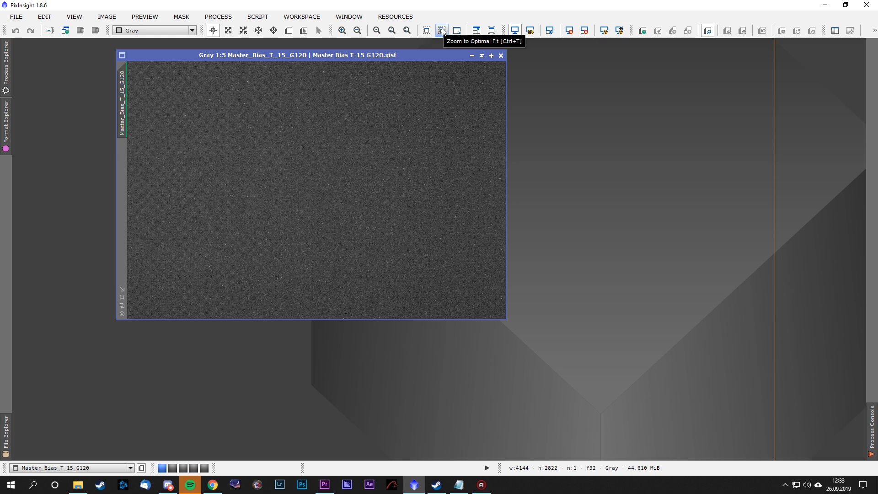
left_click_drag(434, 54, 516, 103)
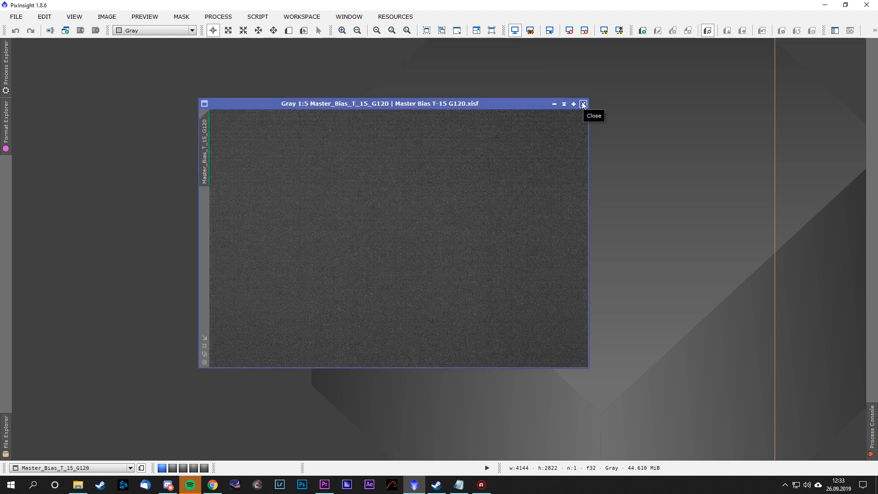
left_click(583, 104)
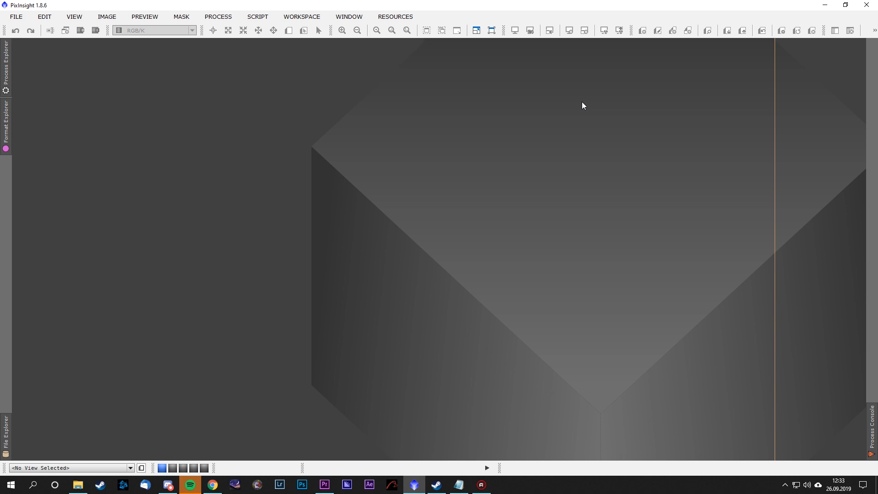
- Open Master Bias T-15 G120 from the Pacman Nebula folder as a copy
left_click(16, 17)
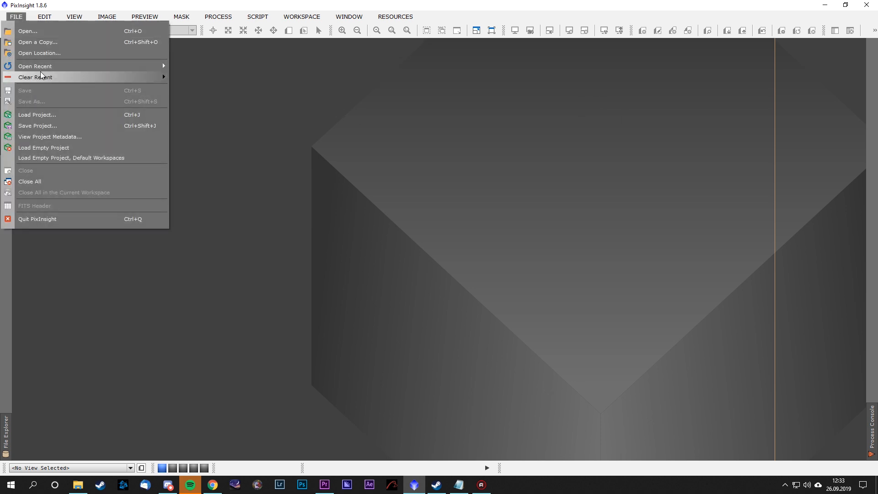
left_click(70, 41)
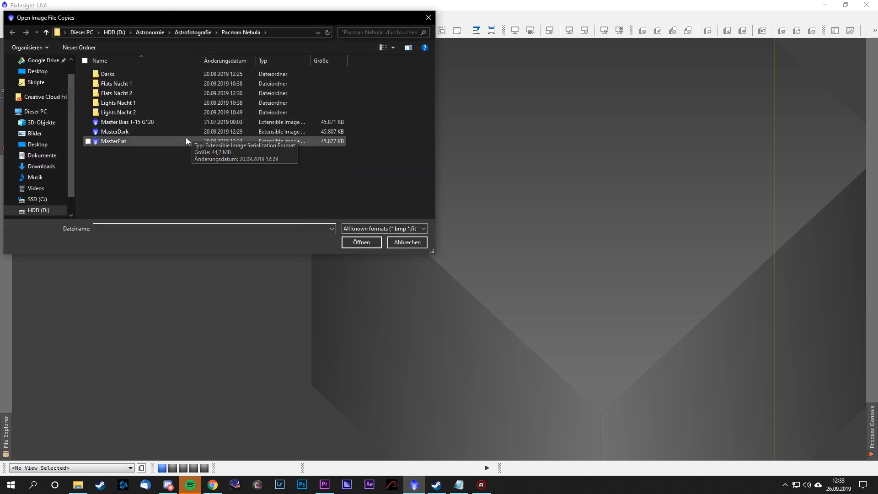
left_click(190, 118)
left_click(355, 239)
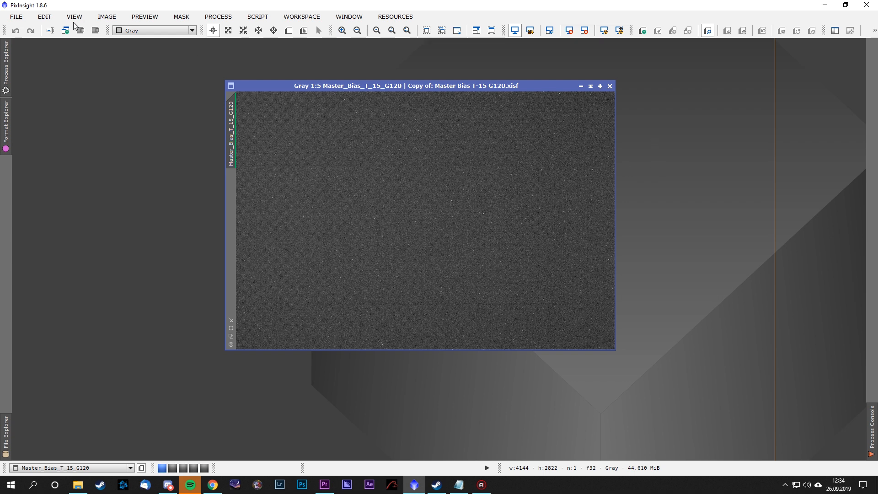
- Save the copy as an XISF file over Master Bias T-15 G120, keeping the 32-bit IEEE 754 floating point format
left_click(16, 17)
left_click(50, 101)
left_click(87, 222)
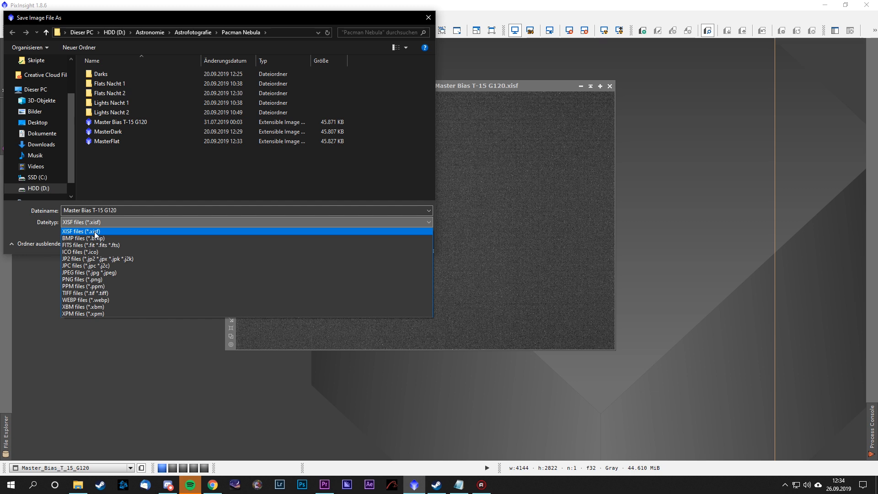
left_click(94, 231)
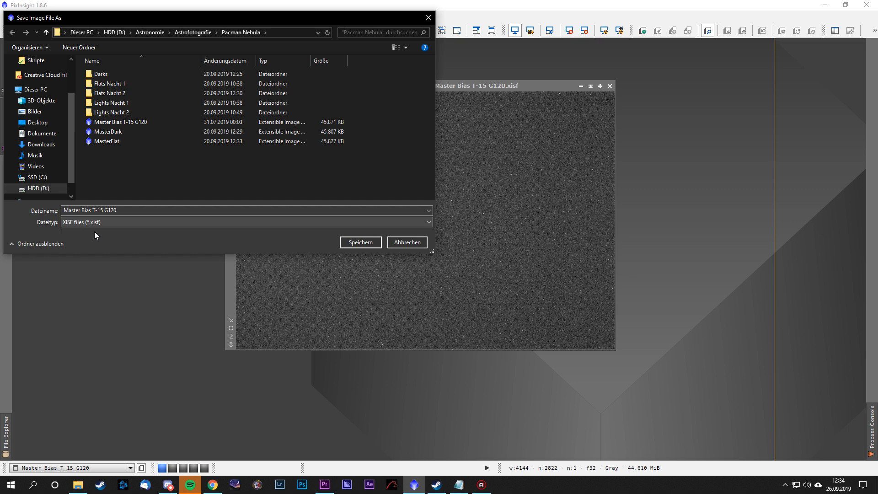
left_click(359, 243)
left_click(418, 256)
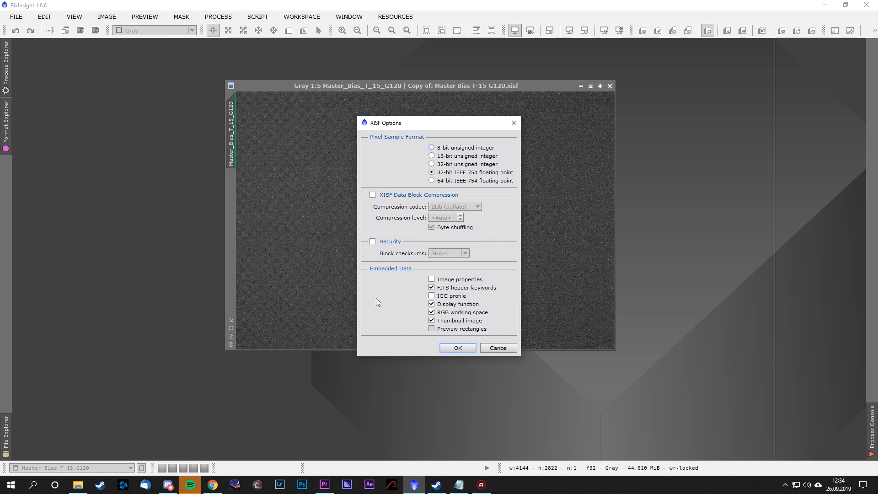
key("Return")
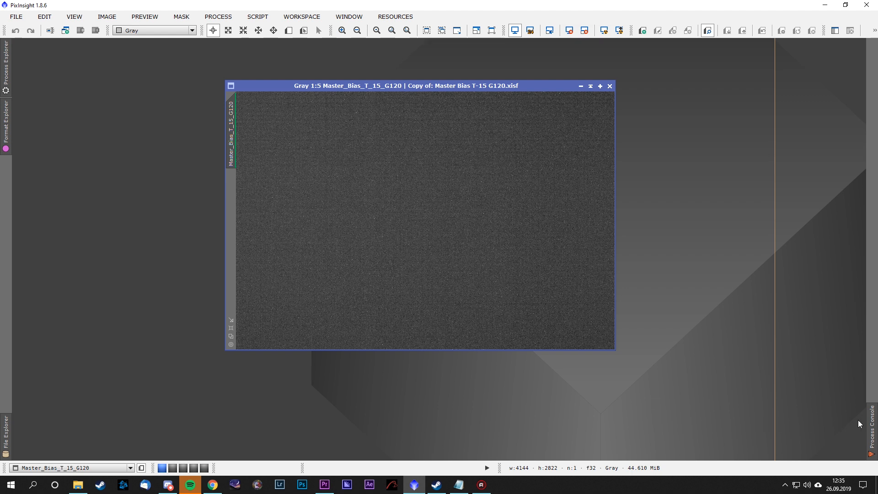
- Look at the Process Console and close the master bias copy
left_click(873, 424)
key("ctrl+w")
- Open the light frame L_2019-09-19_23-24-22_a.fit from the Subframe Selector folder inside Lights Nacht 2
left_click(16, 16)
left_click(27, 28)
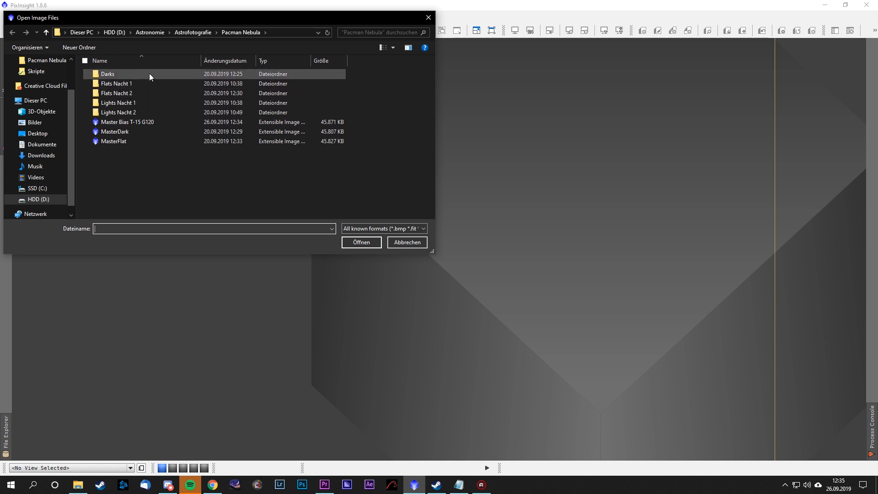
left_click(152, 102)
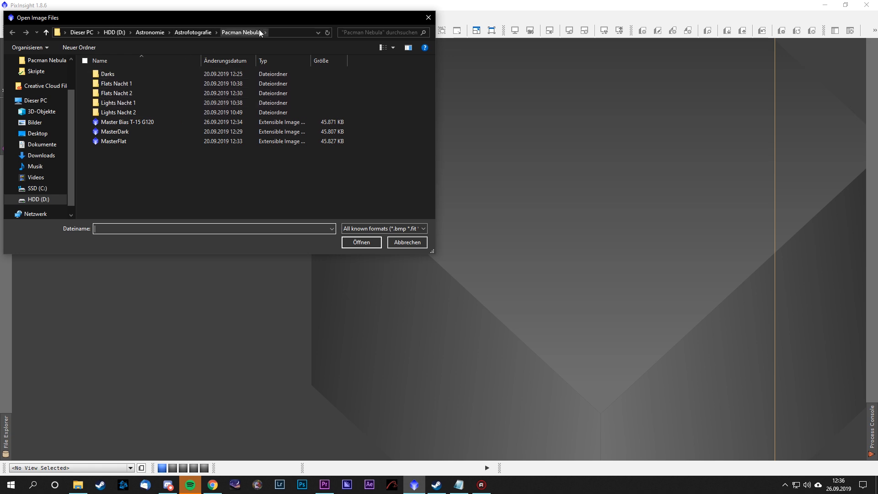
left_click(142, 113)
double_click(147, 115)
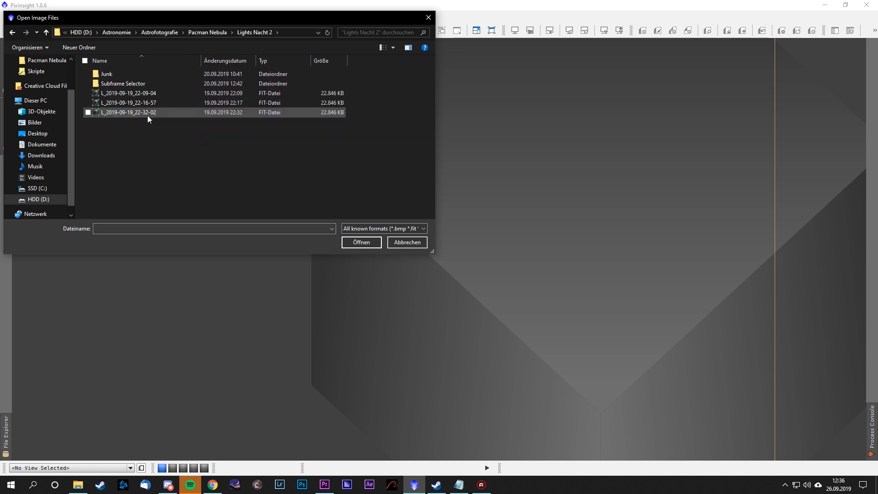
double_click(156, 84)
left_click(160, 131)
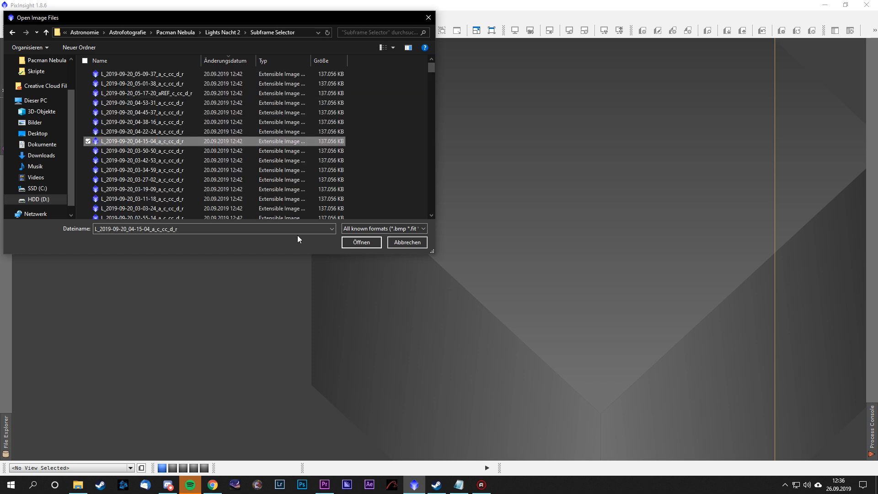
scroll(265, 175, "down", 5)
scroll(268, 153, "down", 10)
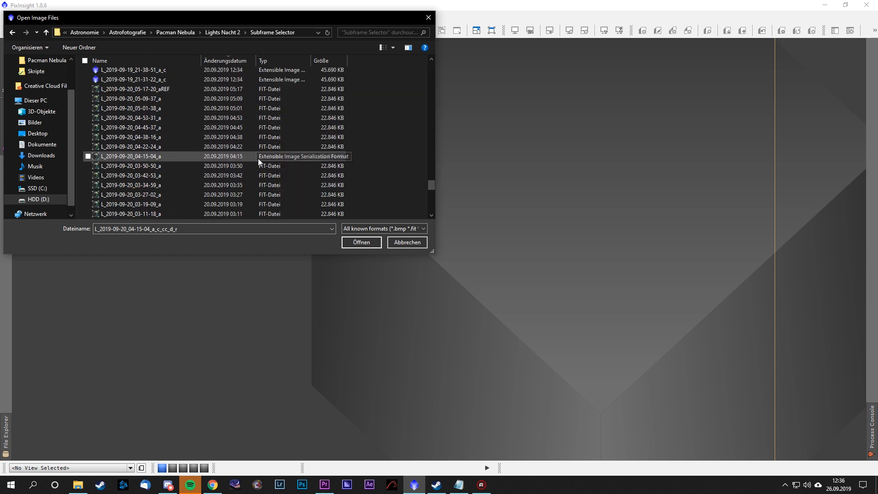
left_click(189, 128)
left_click(375, 242)
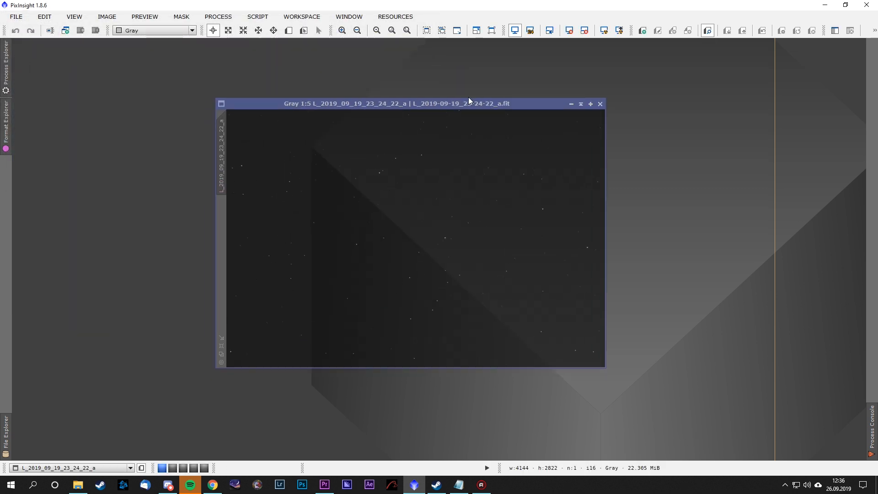
- Auto-stretch the light frame's display and enlarge its window to leave space around the image
left_click(604, 30)
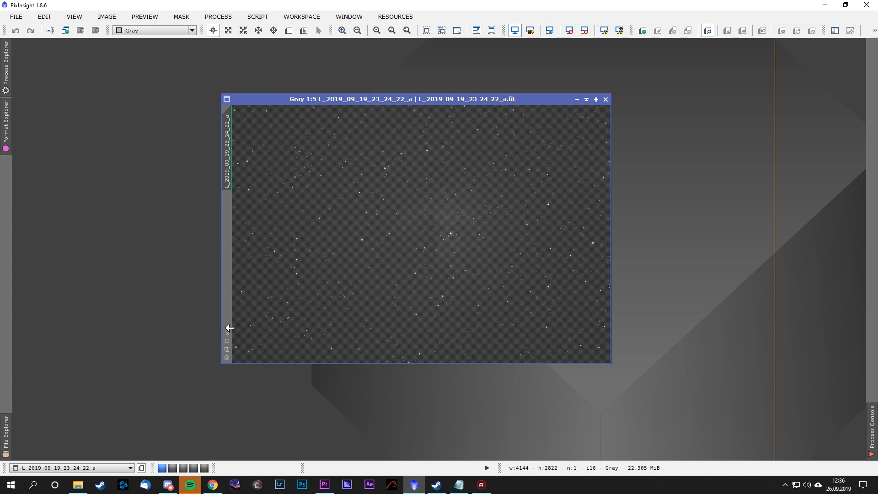
left_click_drag(490, 100, 357, 176)
left_click_drag(476, 170, 676, 50)
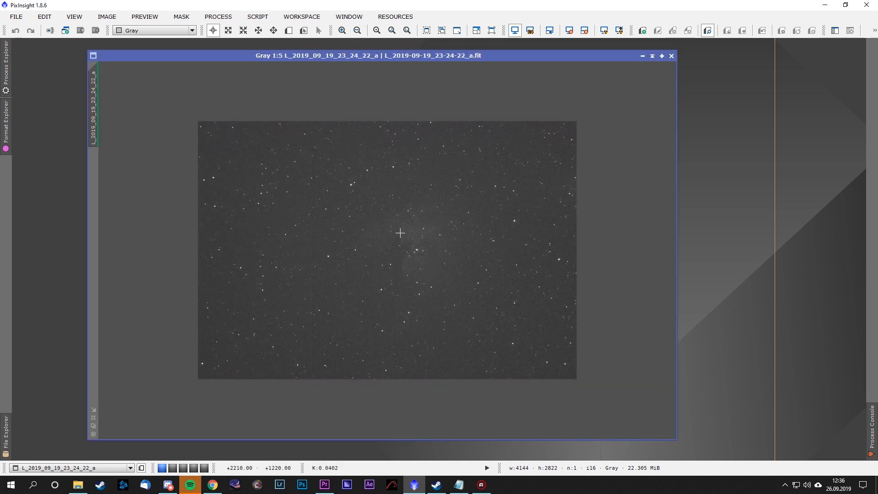
- Fit the light frame's window tightly around its image and move it toward the middle of the workspace
left_click(93, 426)
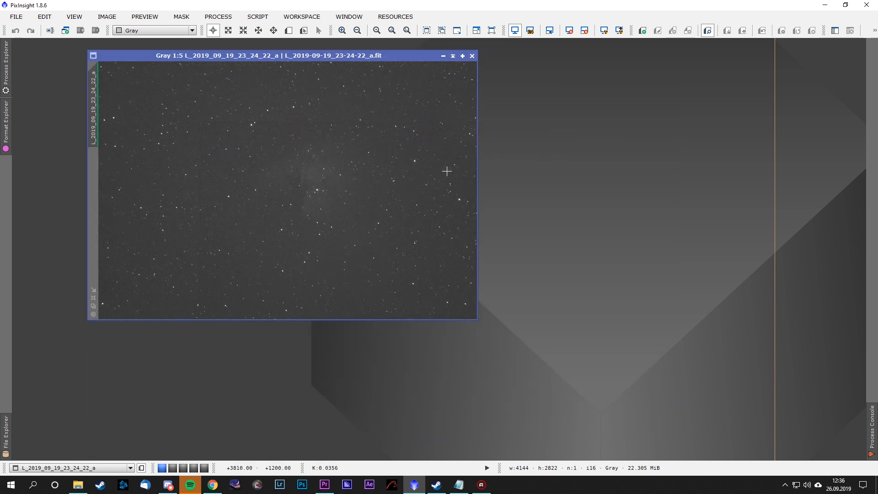
left_click_drag(476, 319, 515, 378)
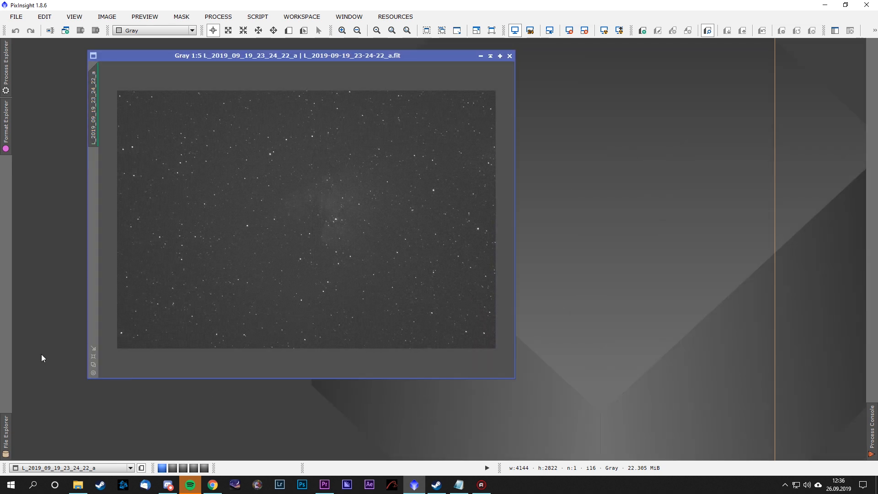
left_click(94, 366)
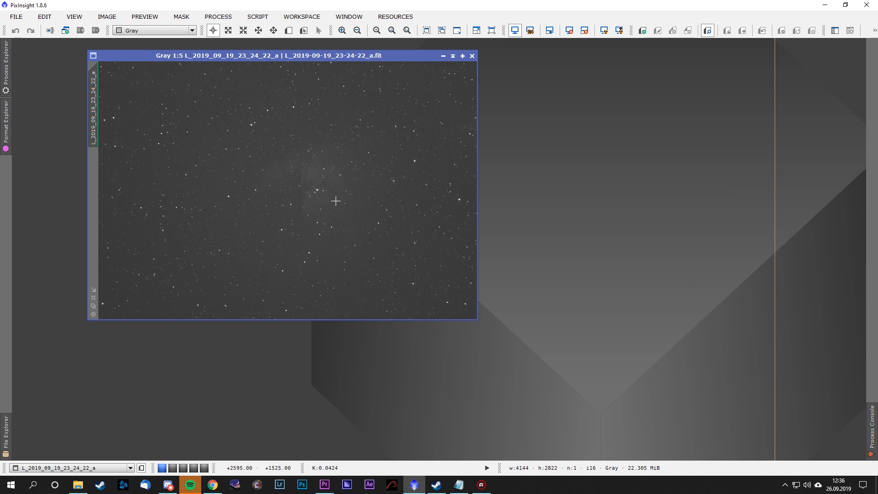
left_click_drag(302, 52, 404, 88)
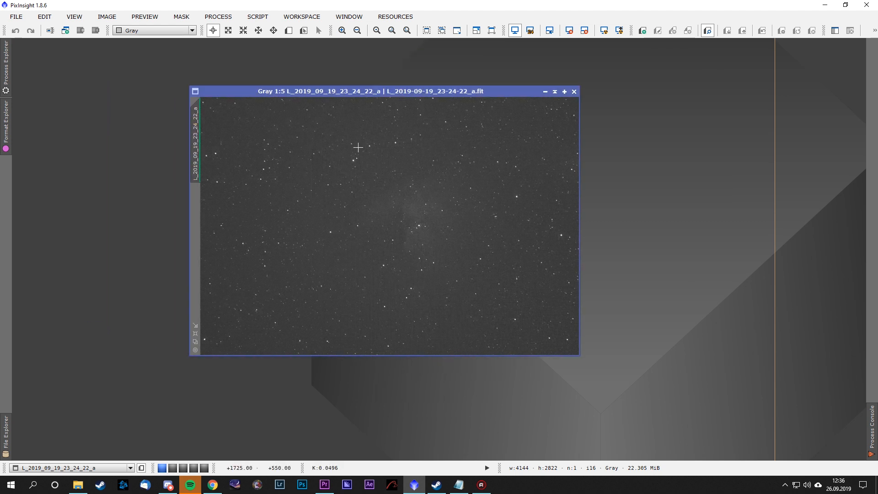
- Rotate the light frame by 180° and rotate it by another 180° back to its original orientation
left_click(44, 16)
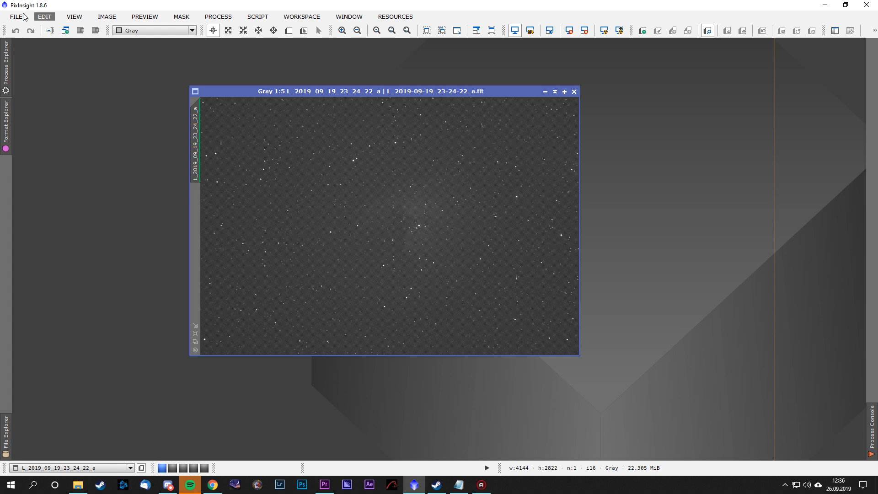
left_click(108, 18)
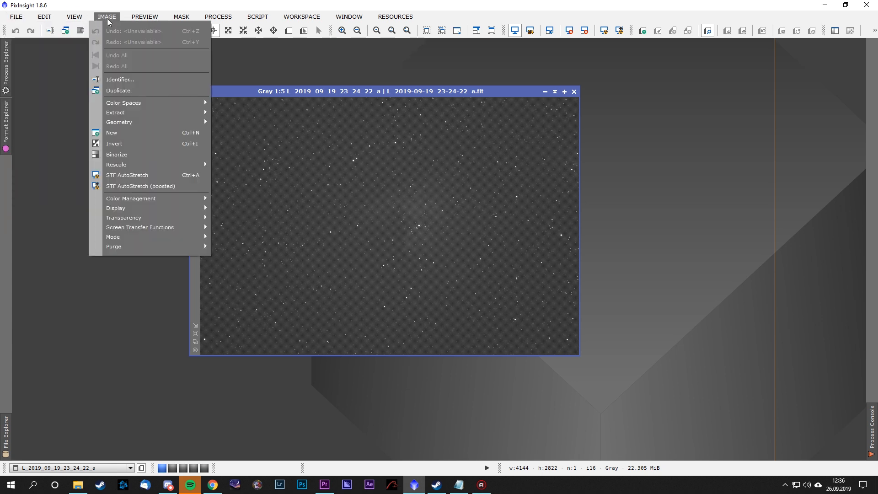
mouse_move(135, 121)
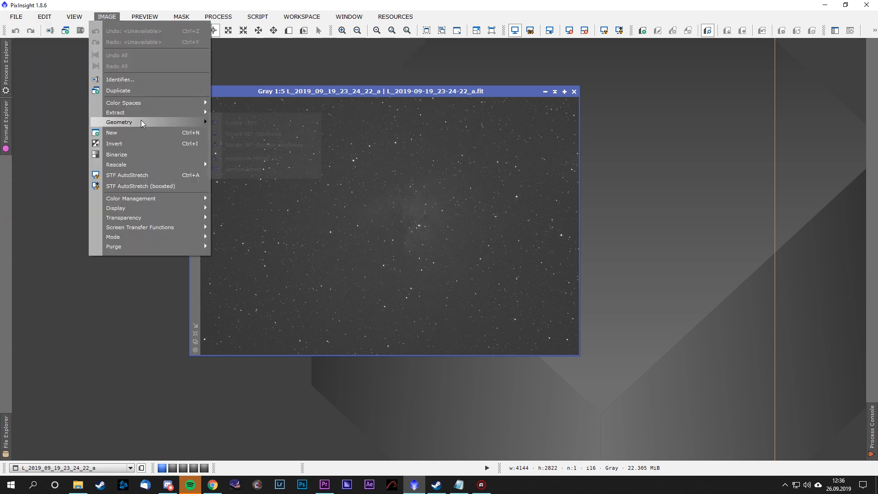
left_click(241, 122)
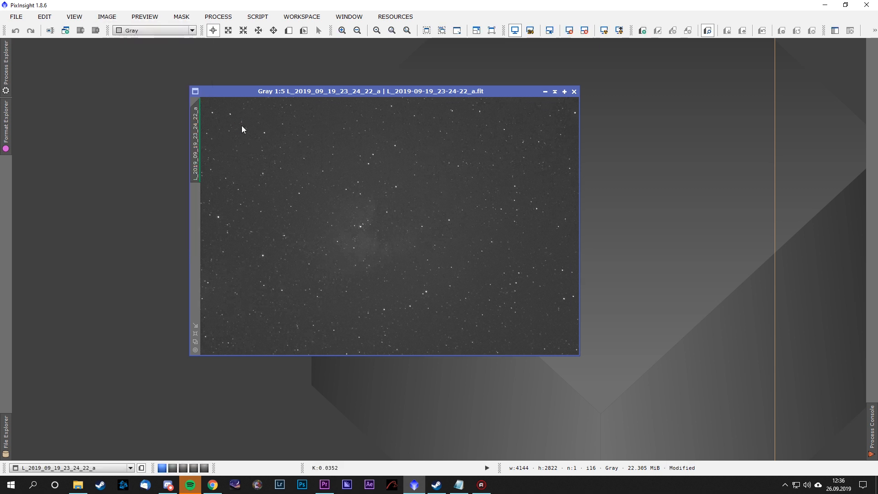
left_click(145, 17)
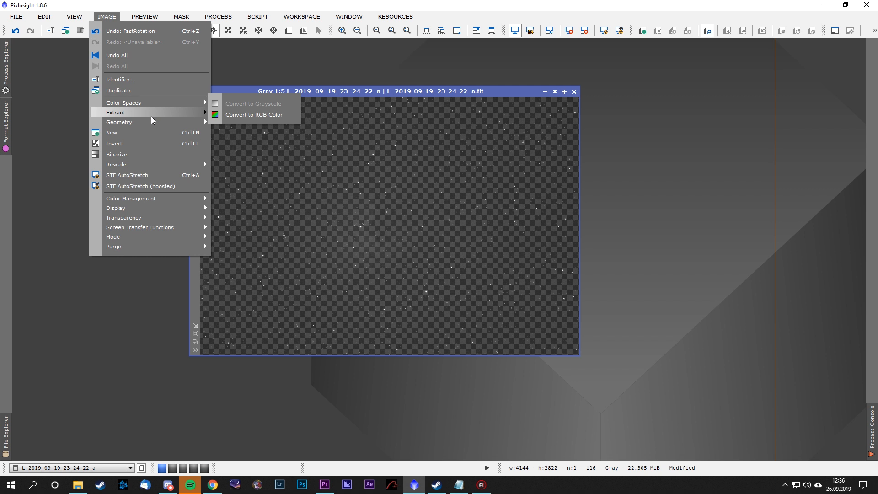
left_click(241, 122)
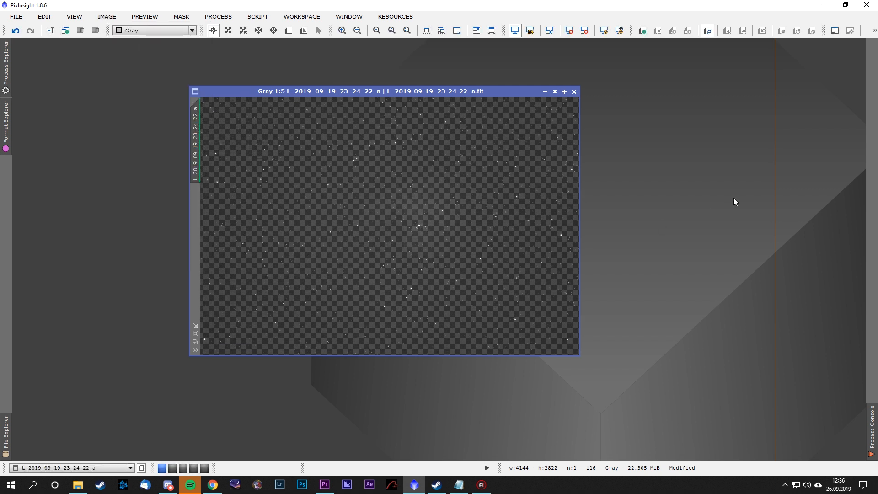
- Examine the stars and background noise of the light frame up close, up to 5:1, and return to the full view
scroll(418, 234, "up", 7)
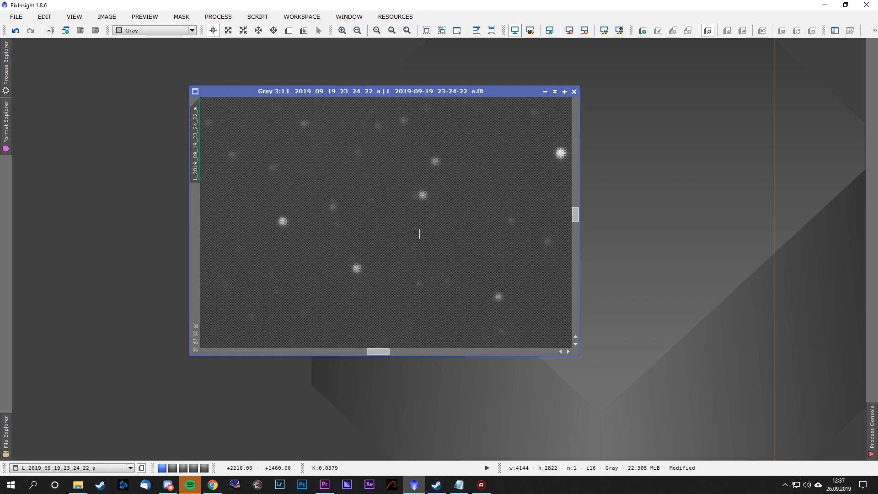
scroll(414, 241, "up", 1)
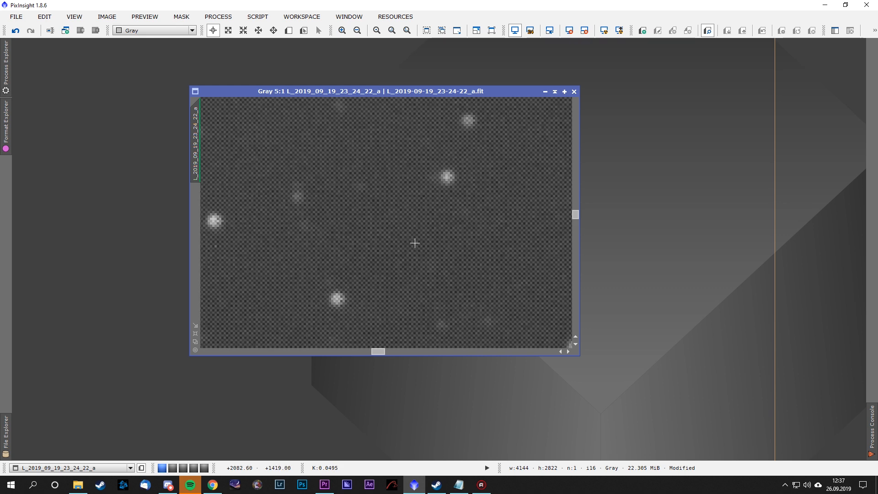
scroll(379, 242, "down", 3)
left_click_drag(505, 222, 434, 315)
scroll(391, 224, "up", 3)
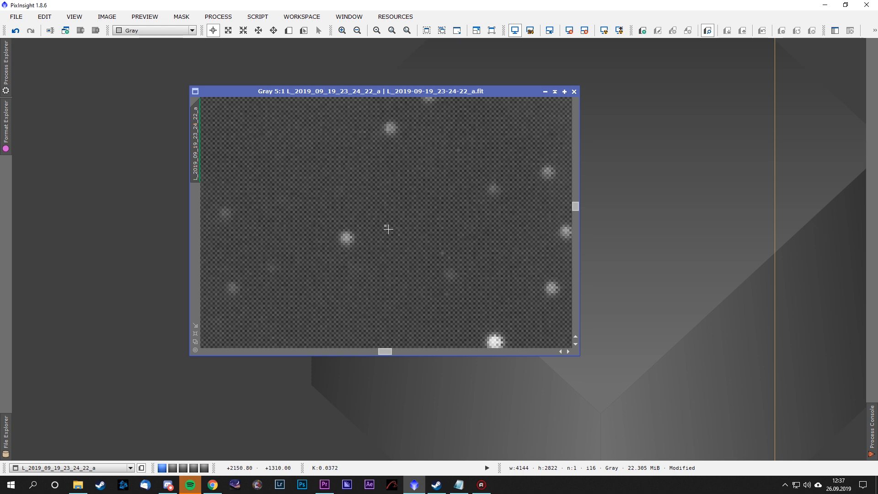
scroll(388, 228, "down", 4)
scroll(423, 247, "down", 4)
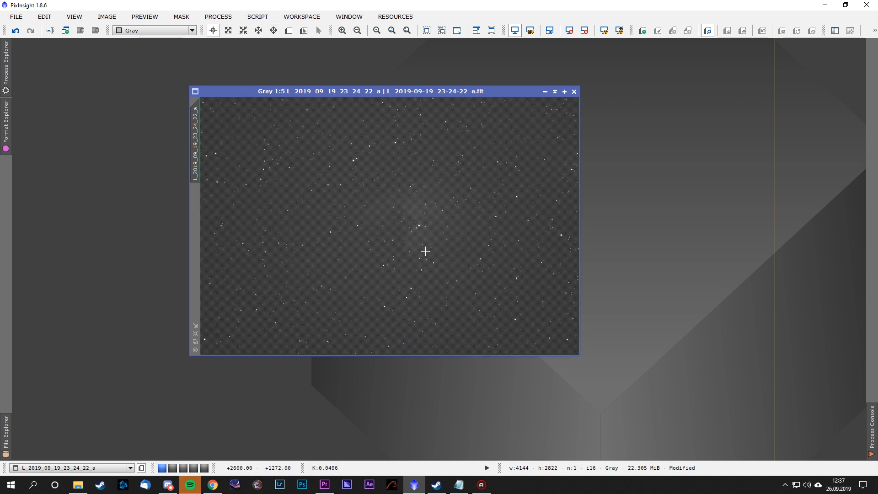
- Apply the boosted auto-stretch to the light frame and inspect the image's upper-right corner up close for artifacts
left_click(619, 35)
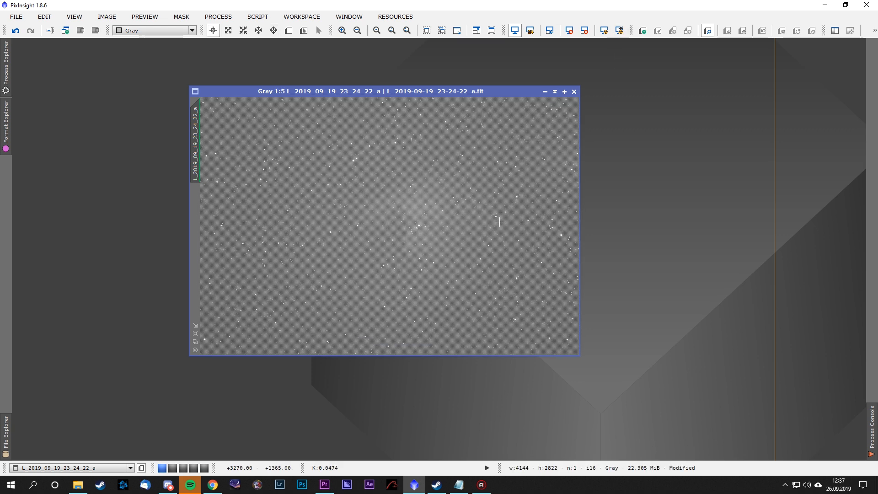
scroll(463, 256, "down", 1)
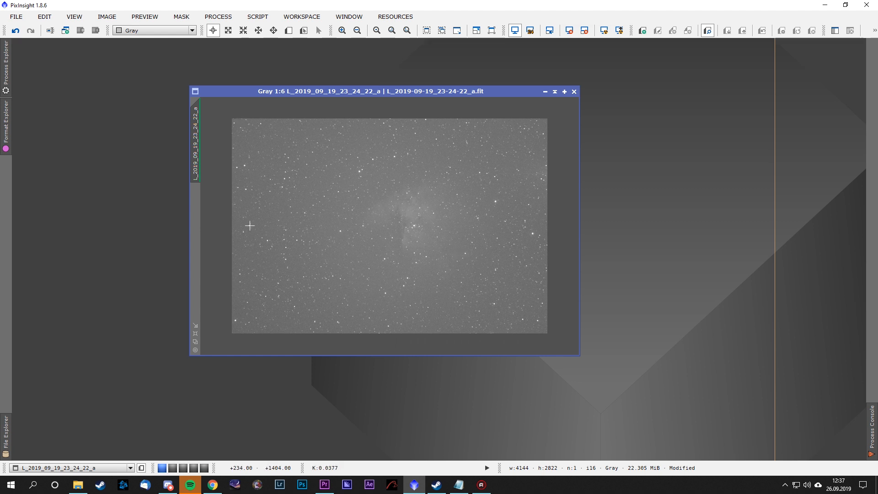
scroll(487, 201, "up", 6)
key("space")
left_click_drag(523, 145, 211, 340)
left_click_drag(526, 118, 210, 337)
left_click_drag(540, 150, 258, 353)
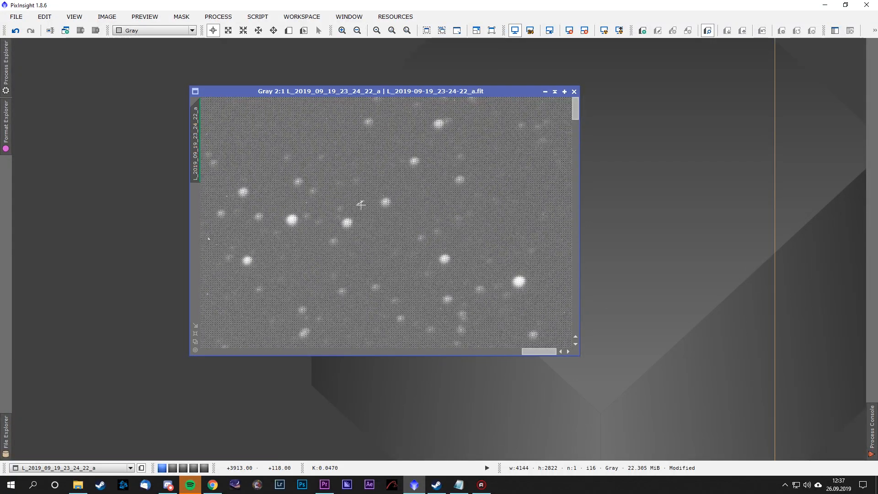
scroll(359, 202, "up", 2)
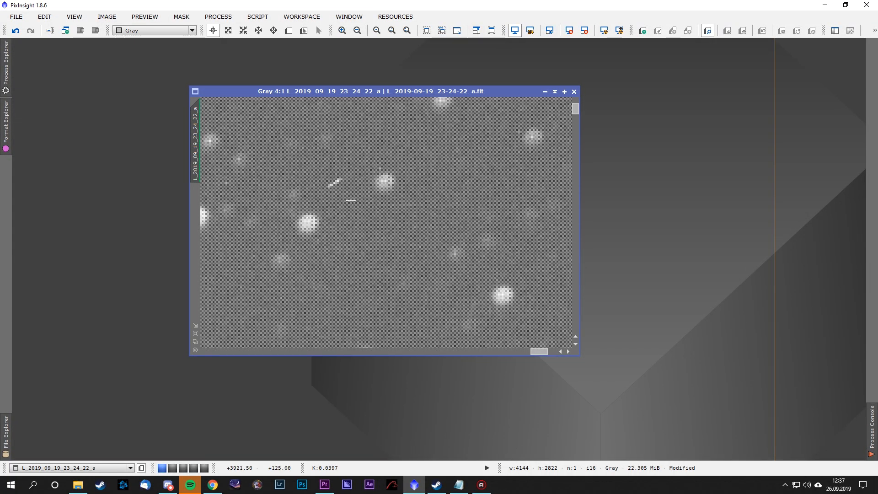
scroll(354, 210, "down", 2)
scroll(356, 224, "down", 1)
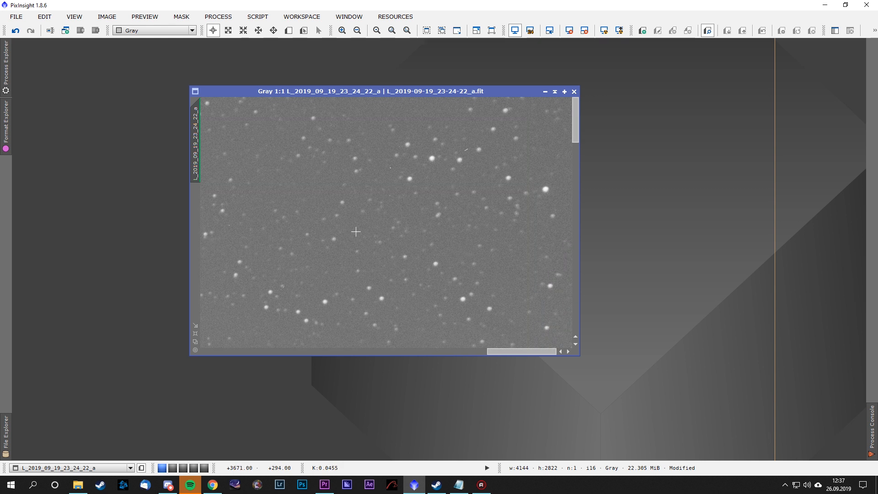
scroll(473, 211, "down", 4)
scroll(473, 210, "down", 1)
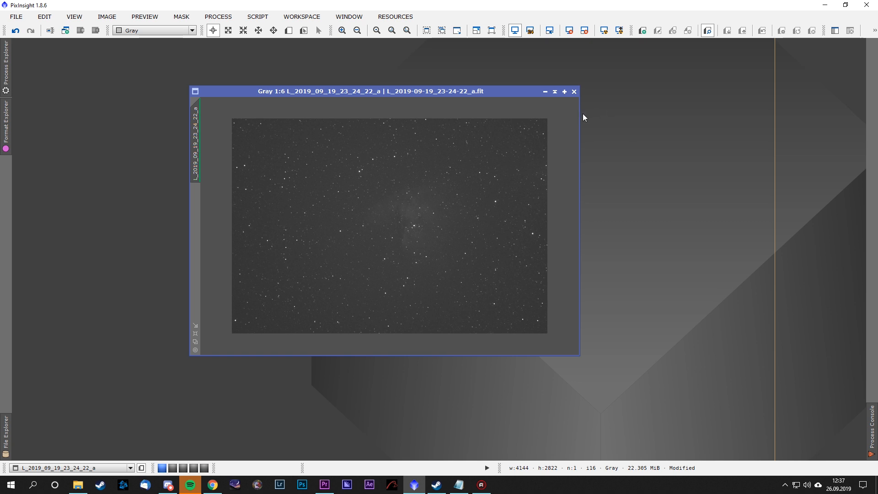
- Fit the window to the light frame again and create a clone of the image on the workspace
left_click(195, 343)
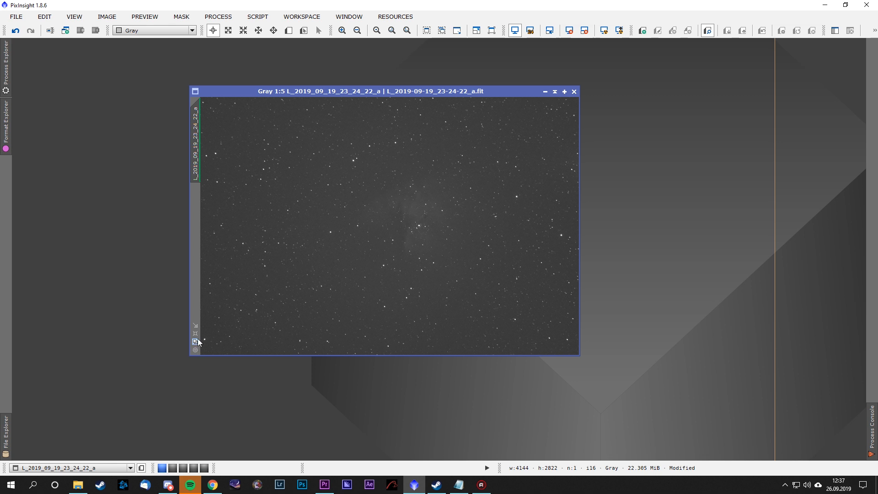
mouse_move(196, 138)
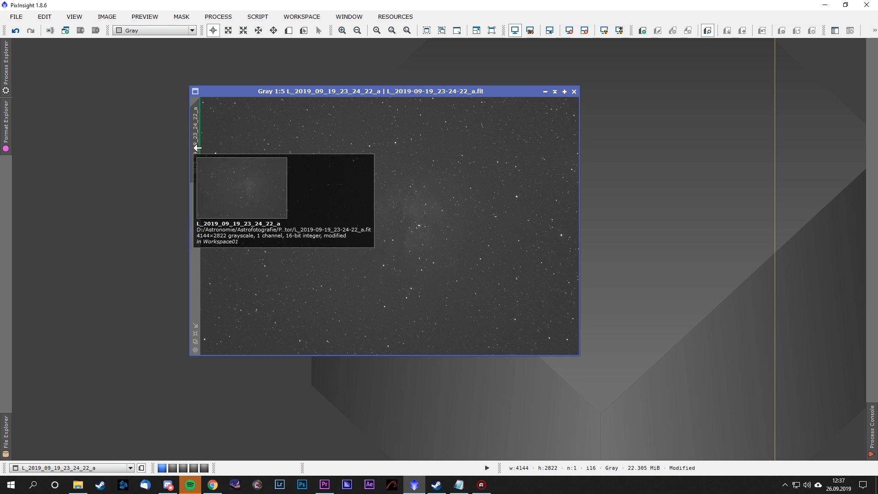
left_click_drag(195, 120, 163, 118)
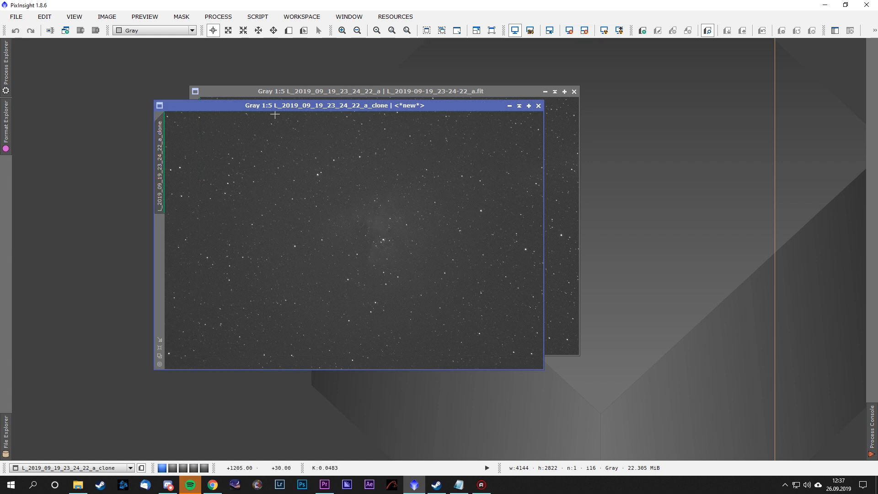
- Arrange the original light frame and its clone side by side on the workspace
mouse_move(291, 107)
left_mouse_down()
mouse_move(633, 105)
mouse_move(563, 104)
left_mouse_up()
left_click_drag(405, 93, 236, 105)
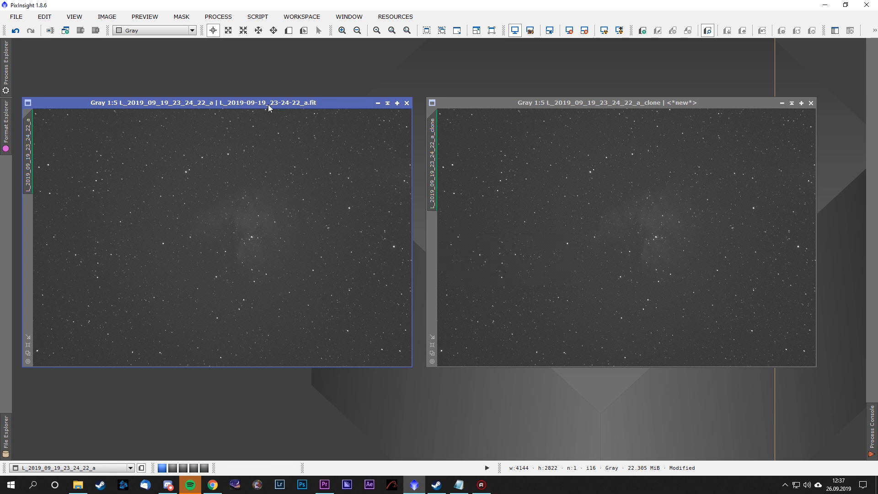
mouse_move(268, 105)
left_mouse_down()
mouse_move(285, 79)
mouse_move(323, 109)
mouse_move(279, 106)
left_mouse_up()
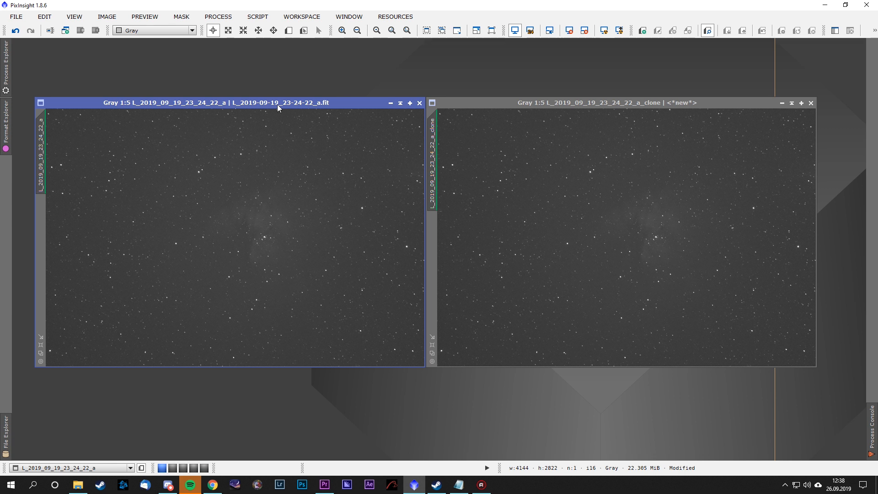
mouse_move(267, 104)
left_mouse_down()
mouse_move(357, 85)
mouse_move(479, 85)
mouse_move(602, 86)
mouse_move(658, 104)
mouse_move(647, 94)
mouse_move(655, 112)
mouse_move(652, 103)
mouse_move(366, 115)
left_mouse_up()
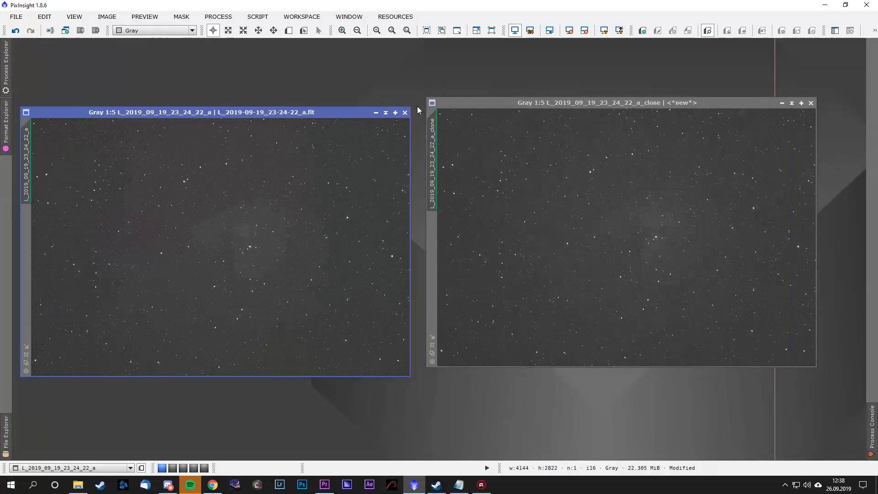
- Close the original light frame without saving its changes and move the clone into the freed space
left_click(404, 112)
key("Return")
left_click_drag(696, 102, 315, 103)
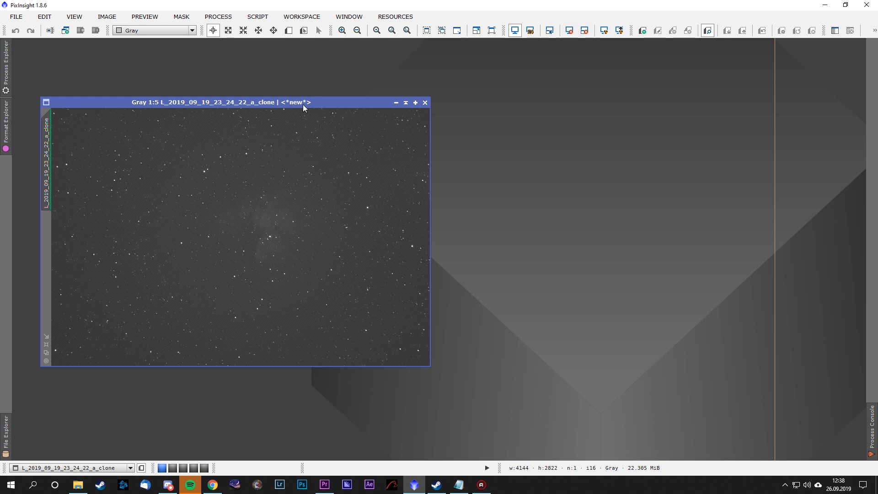
- Look through the process categories, the full process list and the available script categories
left_click(218, 17)
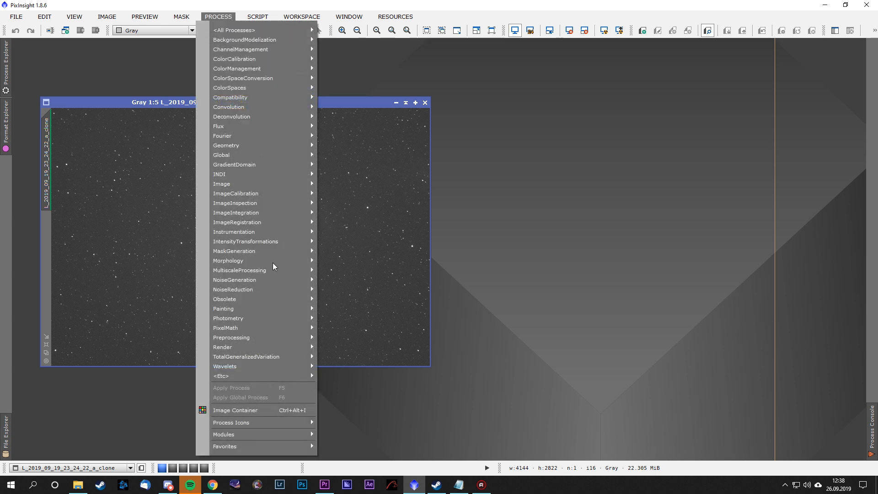
mouse_move(238, 31)
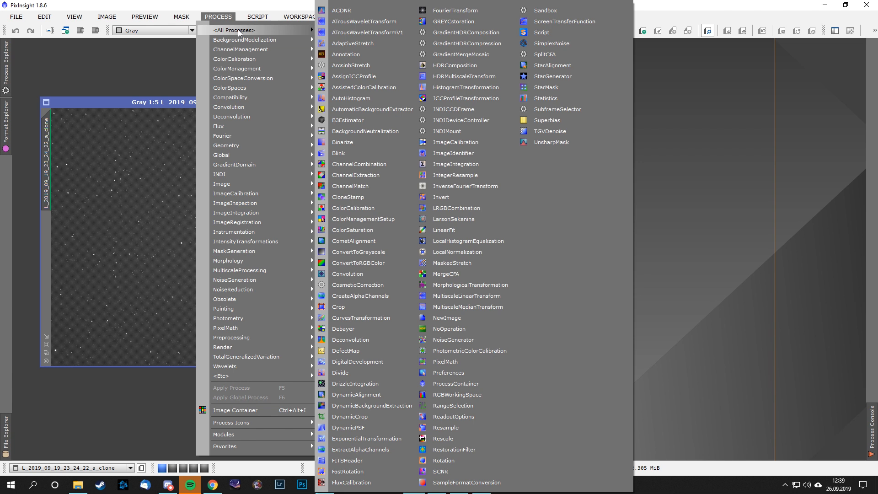
left_click(159, 75)
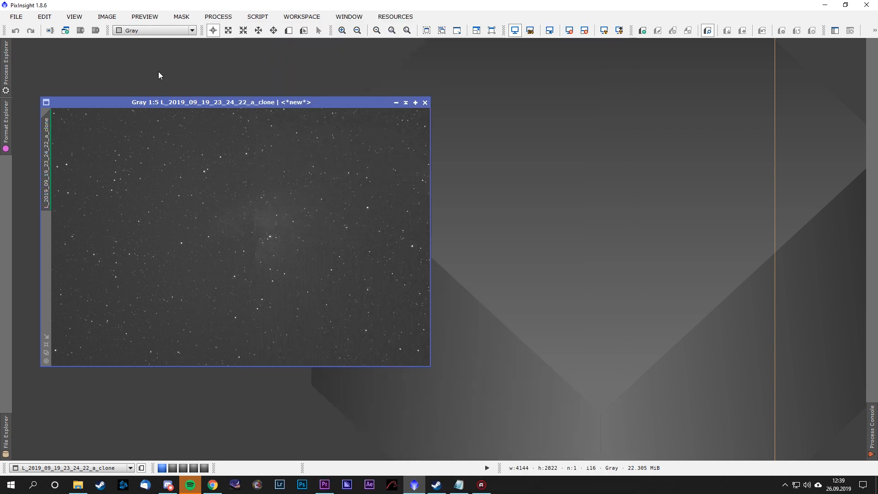
left_click(217, 17)
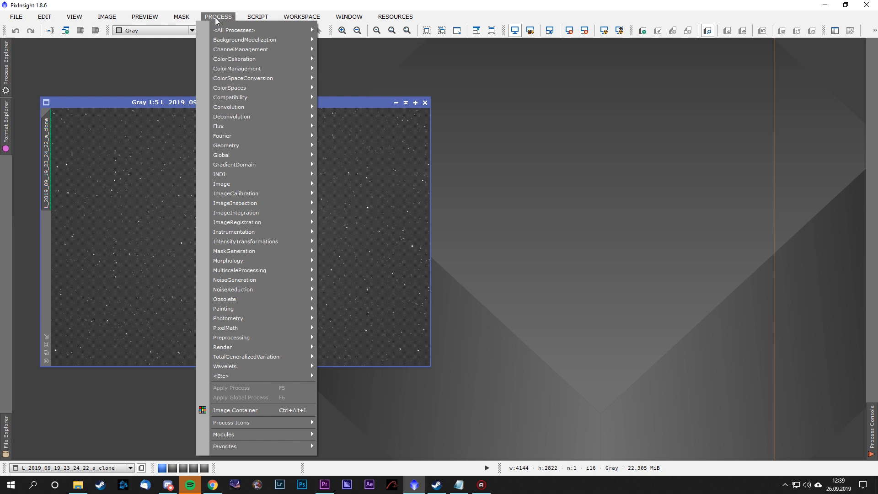
mouse_move(258, 18)
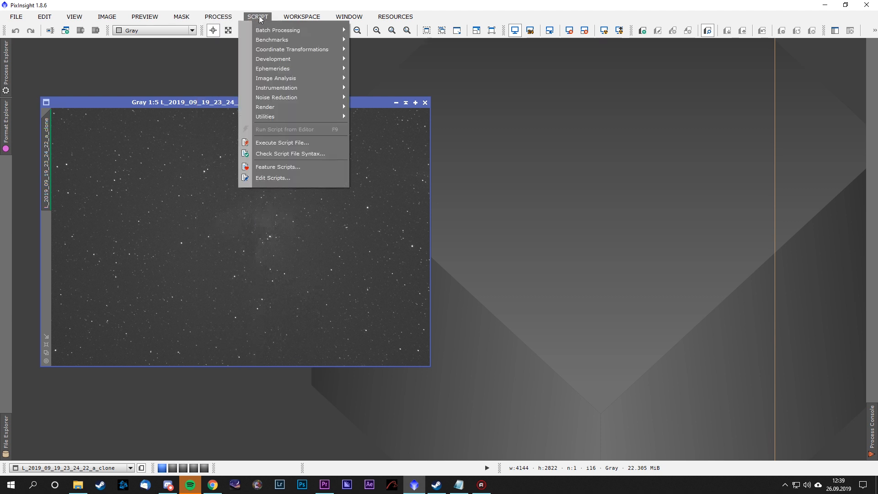
- Open the Superbias process and place its window on the free area beside the clone
mouse_move(218, 17)
mouse_move(267, 32)
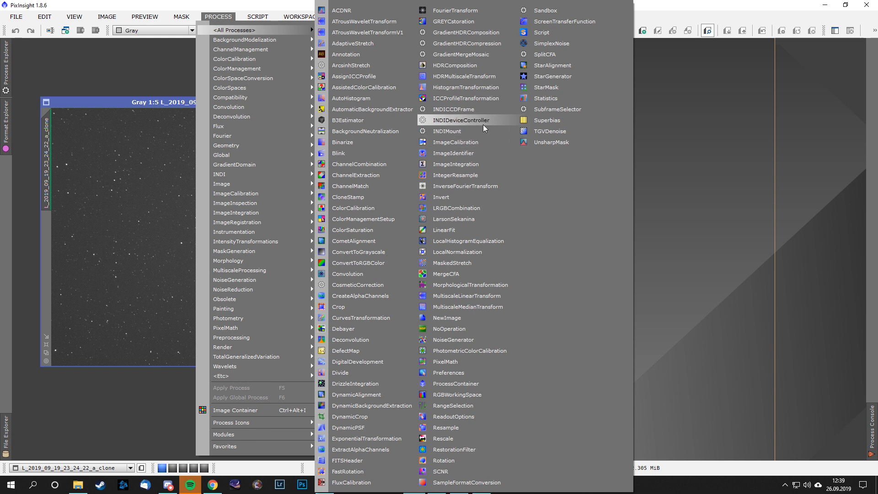
left_click(565, 121)
left_click_drag(572, 158, 690, 48)
- Maximize the cloned light frame's window
left_click(431, 100)
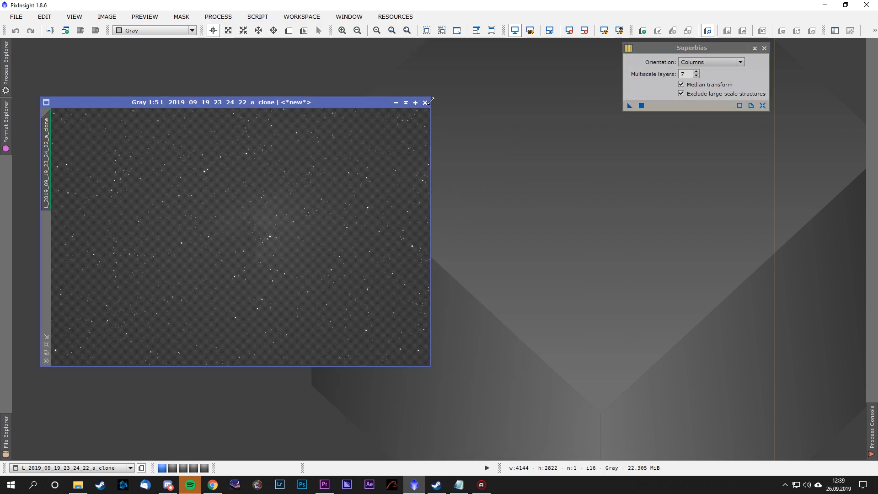
left_click(415, 102)
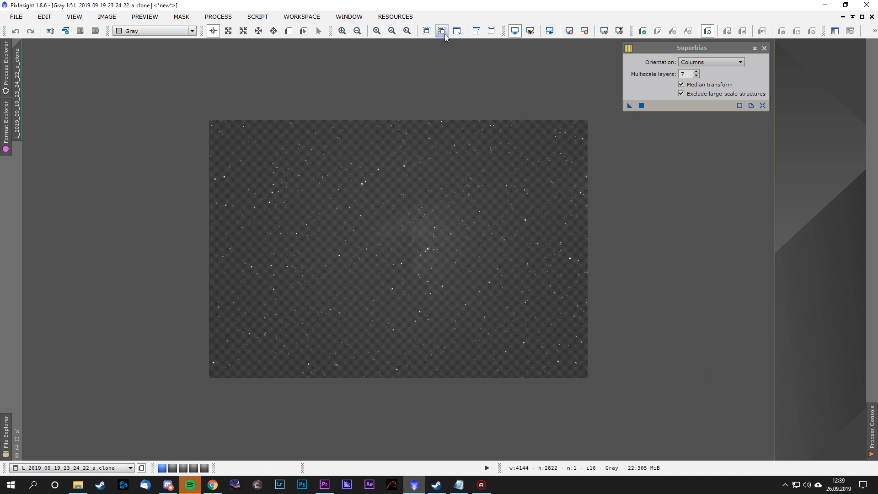
- Close the cloned light frame and open the file Master Bias T-15 G120.xisf
left_click(444, 34)
left_click(431, 104)
left_click(16, 16)
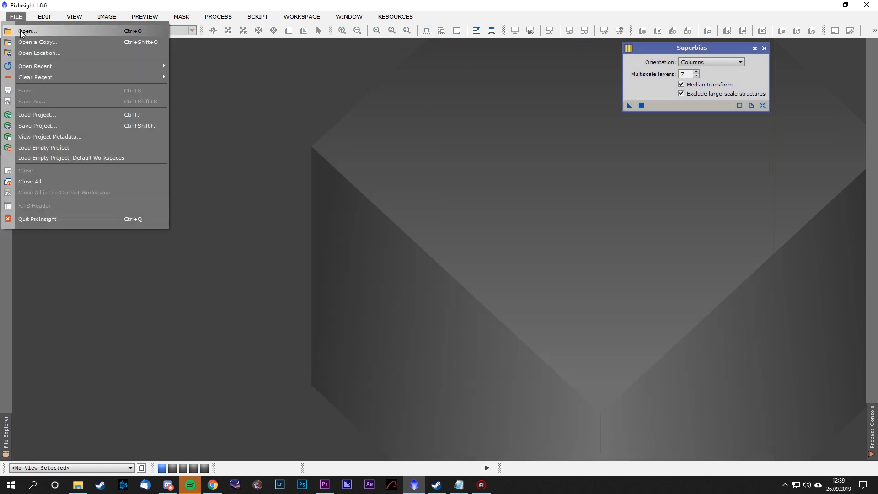
left_click(21, 31)
left_click(195, 32)
double_click(128, 121)
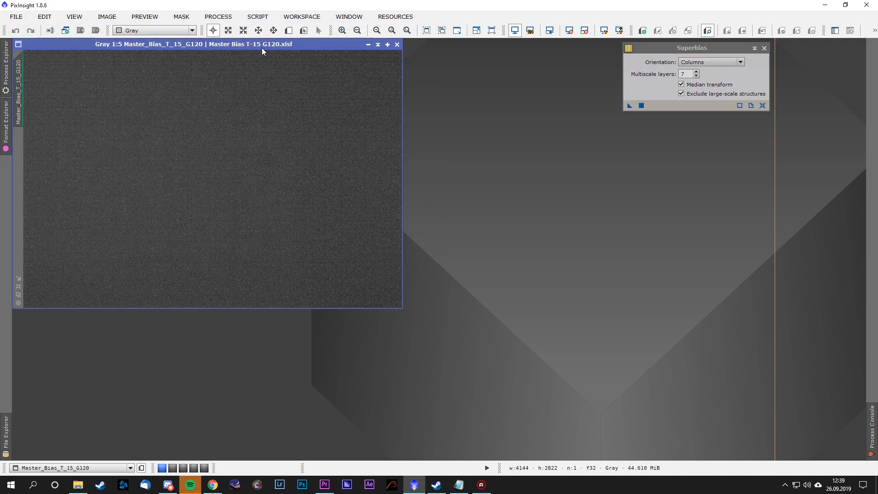
- Arrange the master bias image and the Superbias window side by side and reset the process settings to their defaults
left_click_drag(241, 47, 274, 86)
left_click_drag(684, 47, 646, 176)
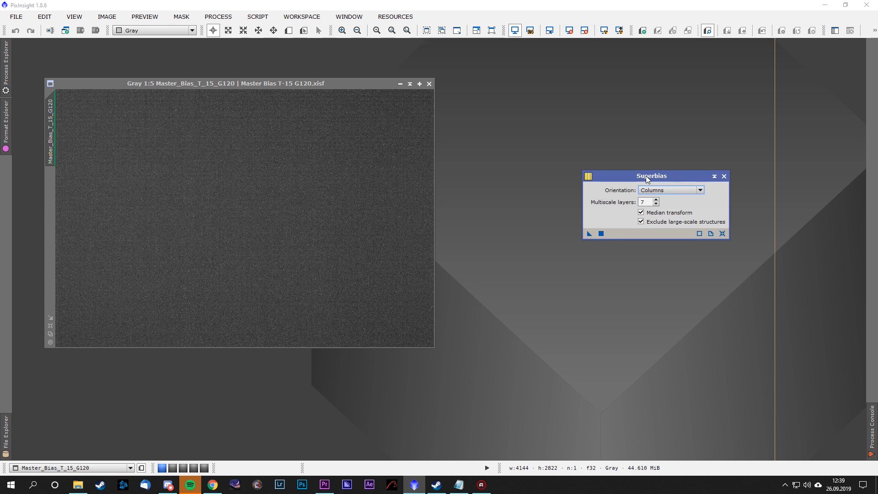
left_click(702, 342)
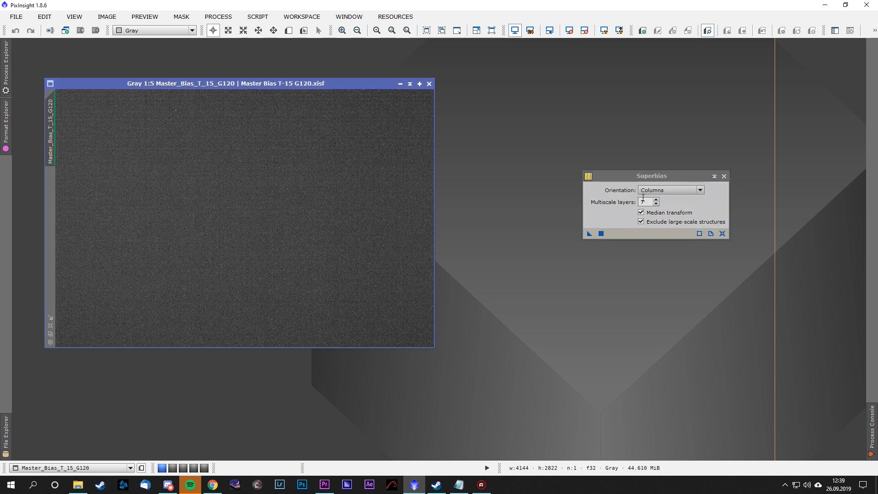
left_click_drag(667, 176, 595, 182)
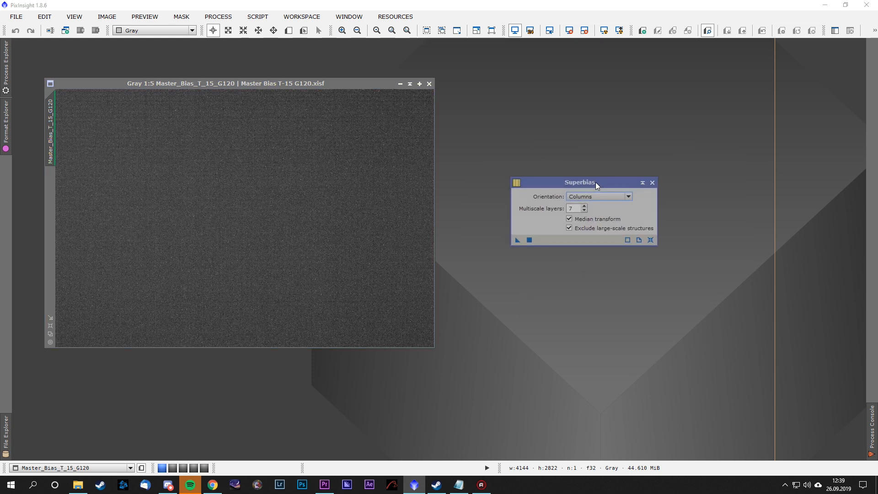
left_click(651, 240)
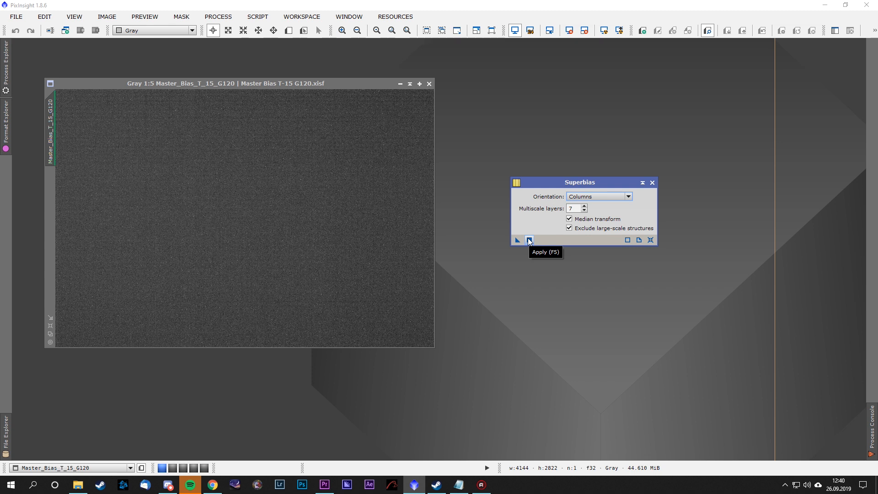
left_click_drag(584, 181, 602, 169)
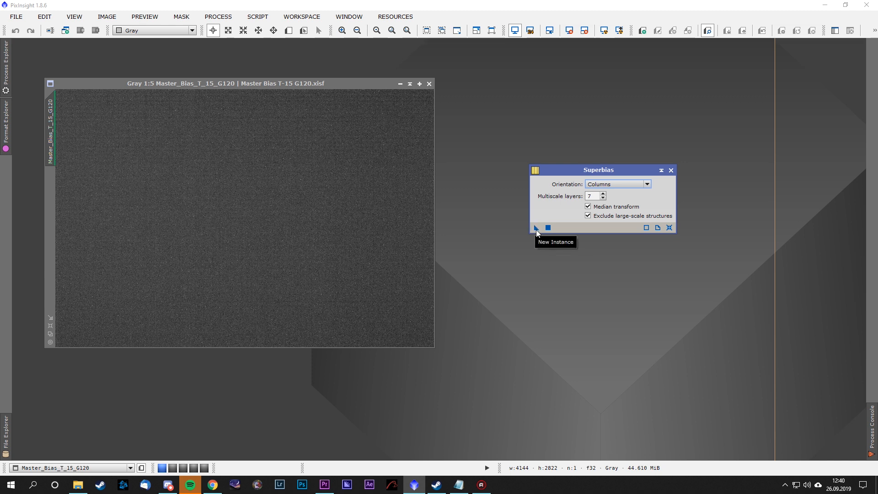
- Generate a superbias from the master bias image with 5 multiscale layers, auto-stretch its display, and close it
left_click(603, 198)
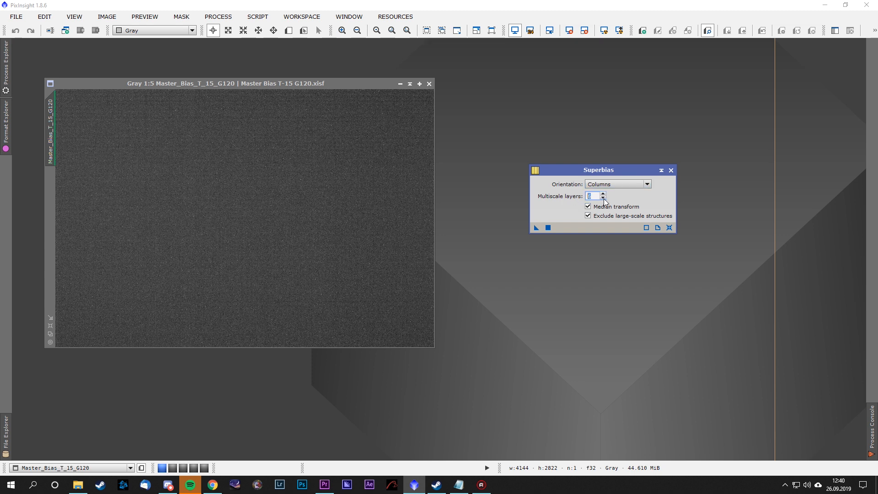
left_click(603, 199)
left_click_drag(537, 227, 347, 214)
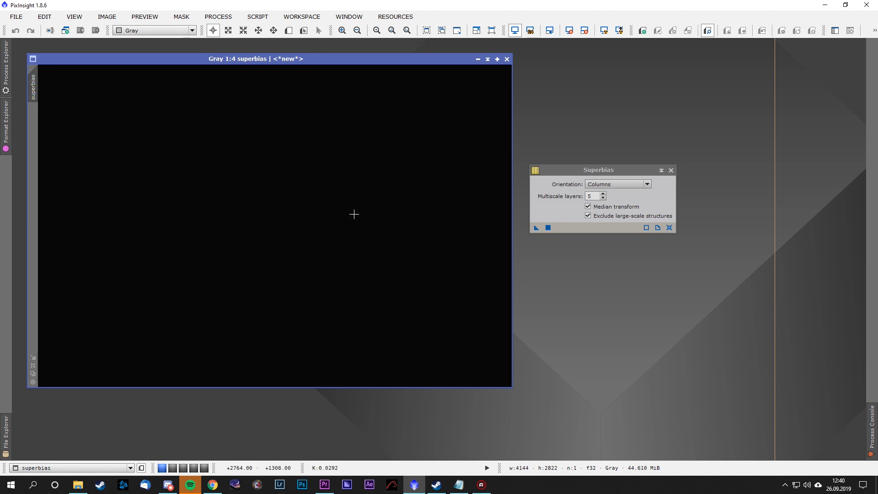
left_click(604, 31)
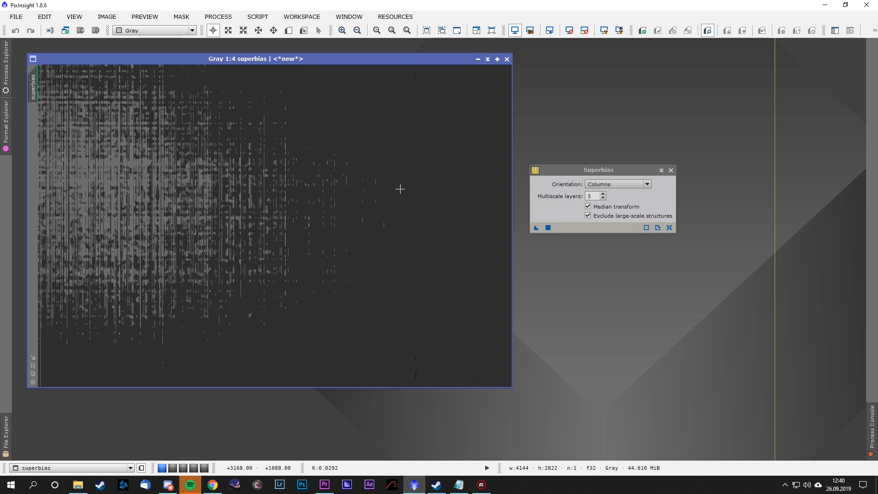
left_click(506, 59)
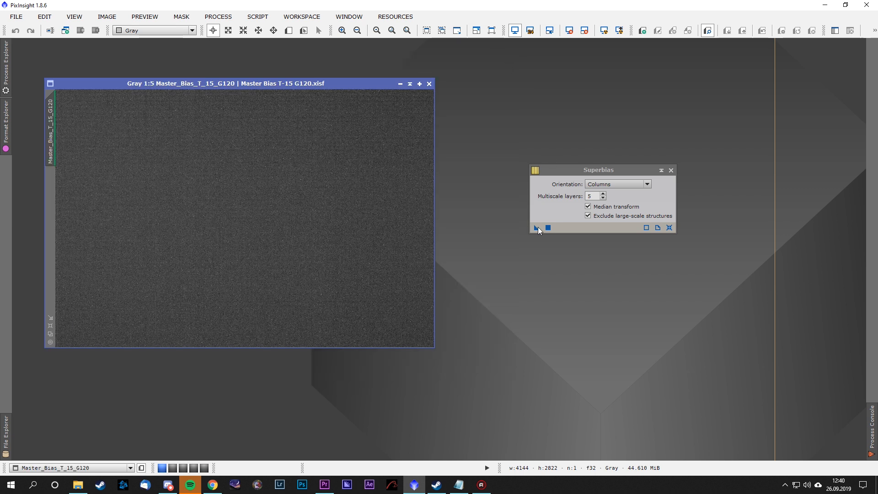
- Run Superbias on the master bias image once more, close the resulting image and reset the process settings
left_click_drag(537, 227, 534, 206)
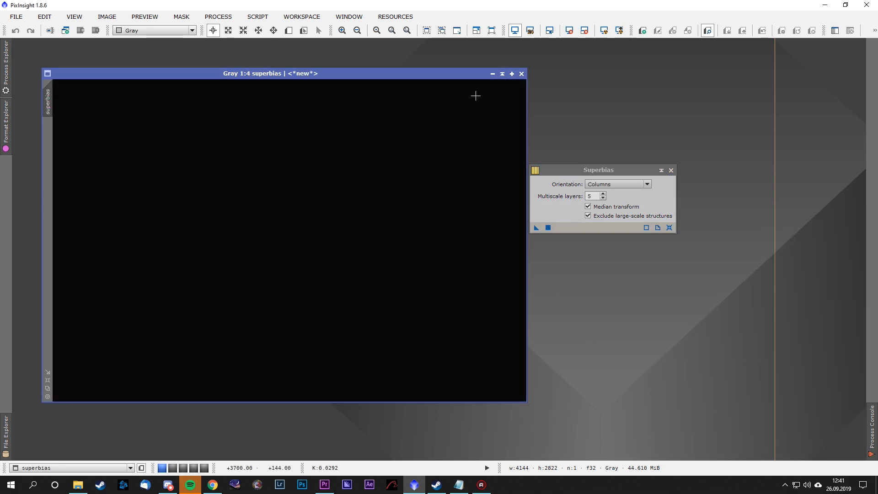
left_click(519, 74)
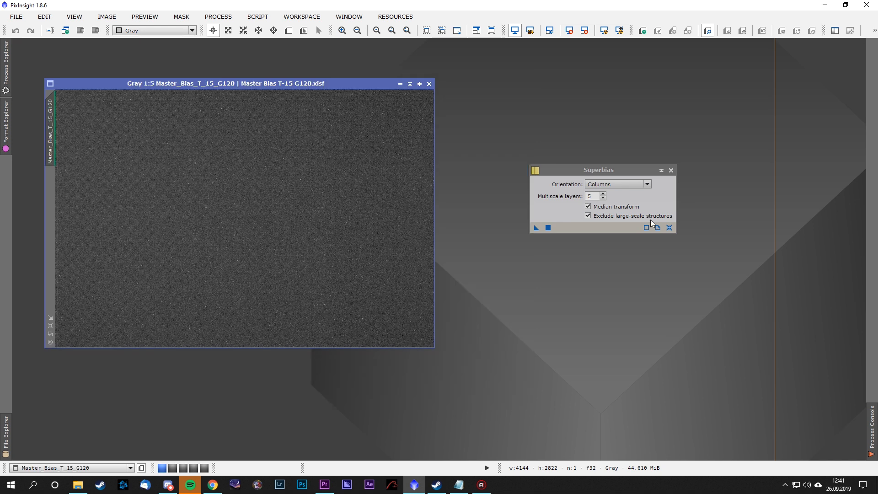
left_click(668, 228)
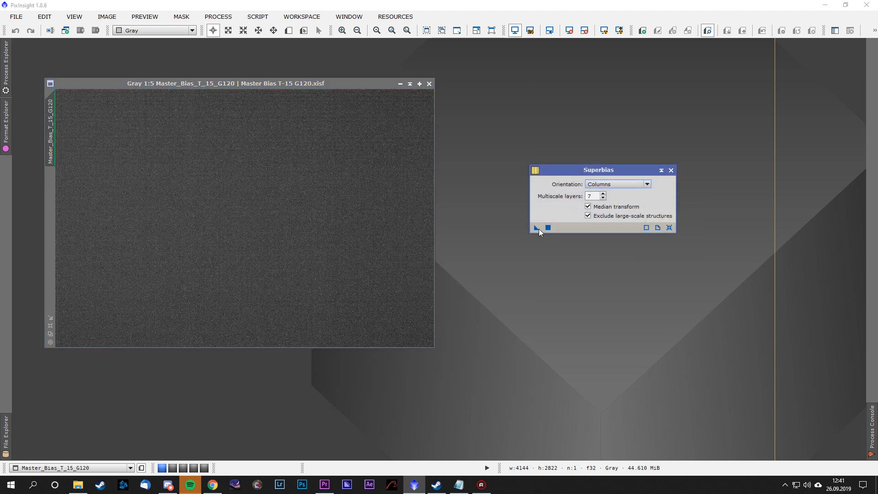
- Store the default Superbias settings as a process icon at the workspace's upper edge beyond the vertical line and close the process window
left_click_drag(588, 170, 615, 65)
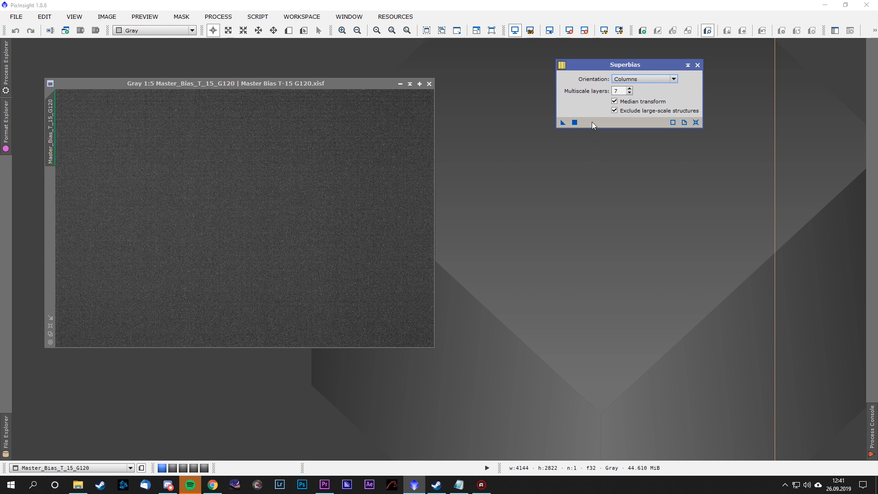
left_click(560, 122)
left_click_drag(562, 124, 563, 170)
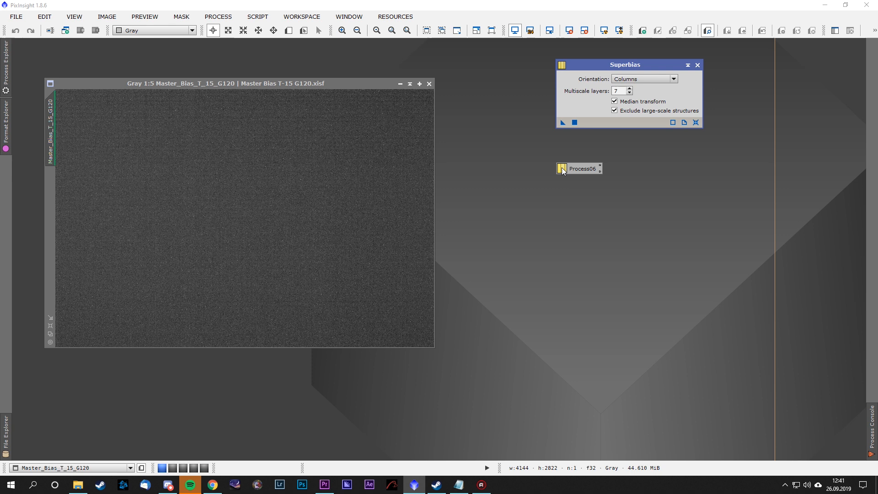
left_click(697, 65)
left_click_drag(563, 172, 783, 49)
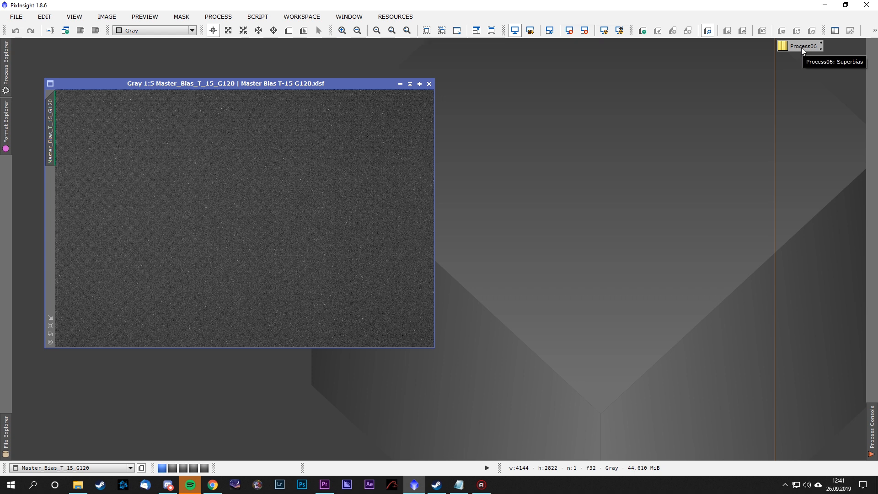
- Reopen the Superbias process from its workspace icon to check the stored settings, and close its window again
double_click(787, 48)
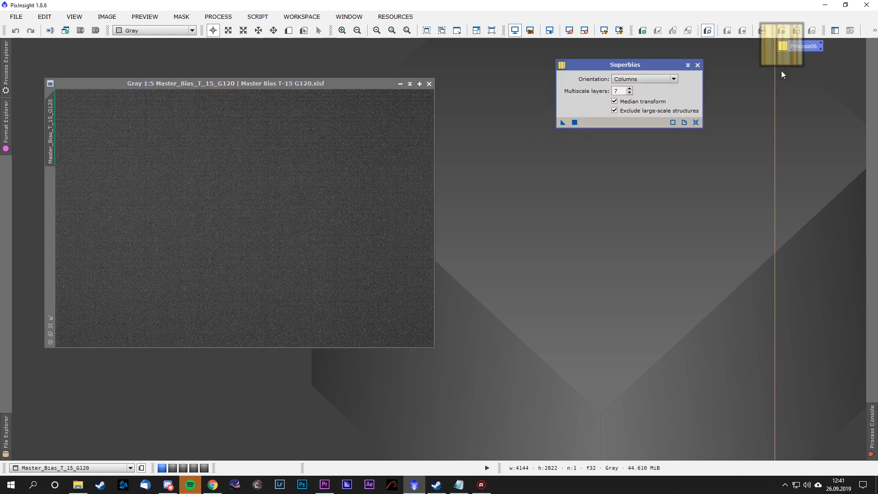
left_click_drag(652, 65, 657, 84)
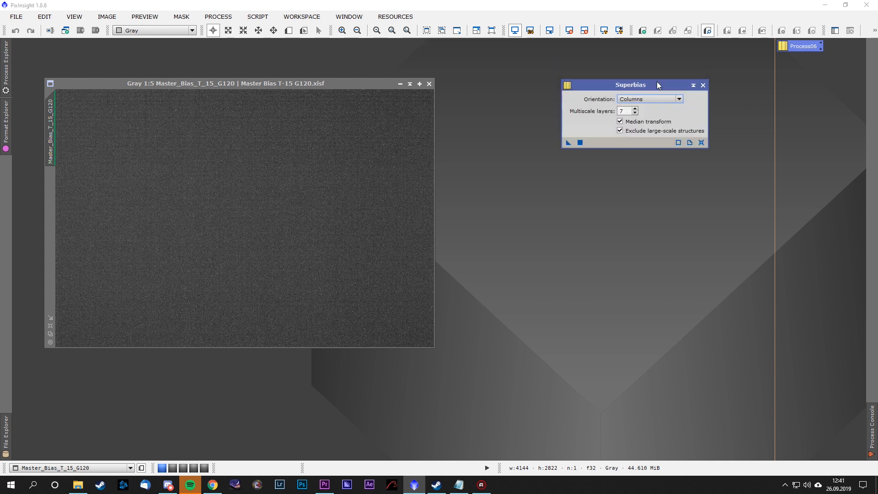
left_click(703, 86)
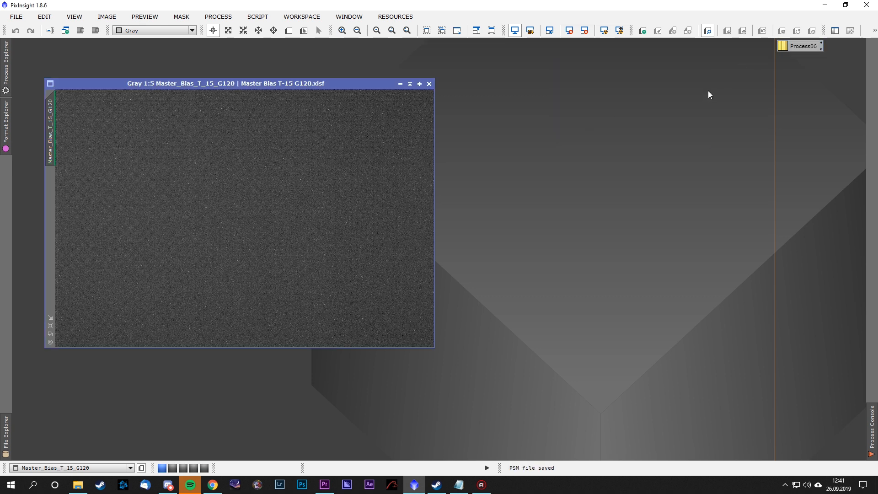
- Change the process icon's identifier to Superbias and deselect the icon
right_click(803, 45)
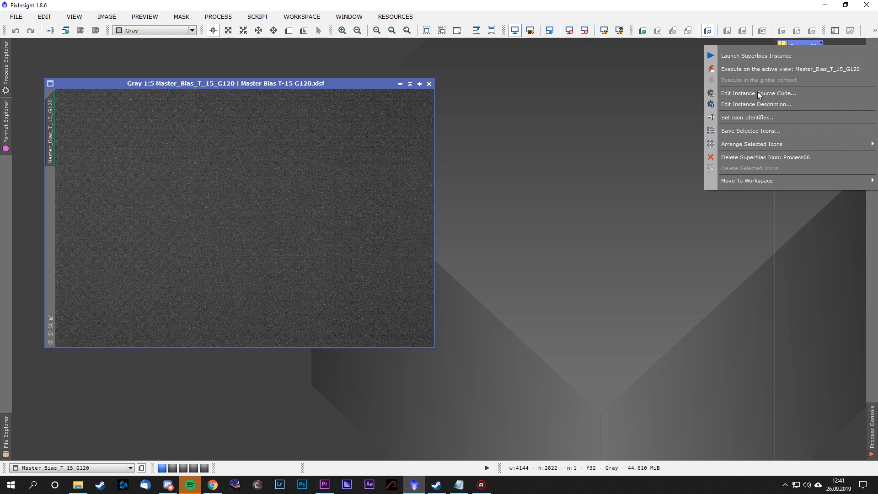
left_click(735, 117)
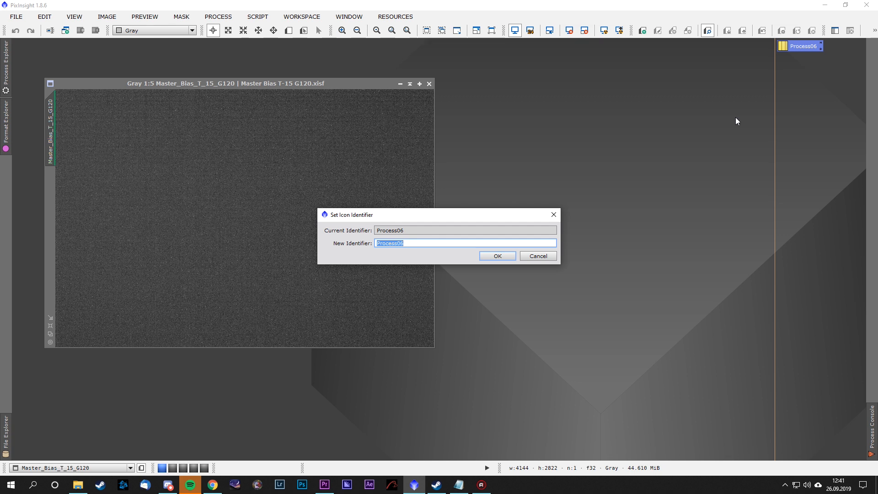
type("Superbias")
key("Return")
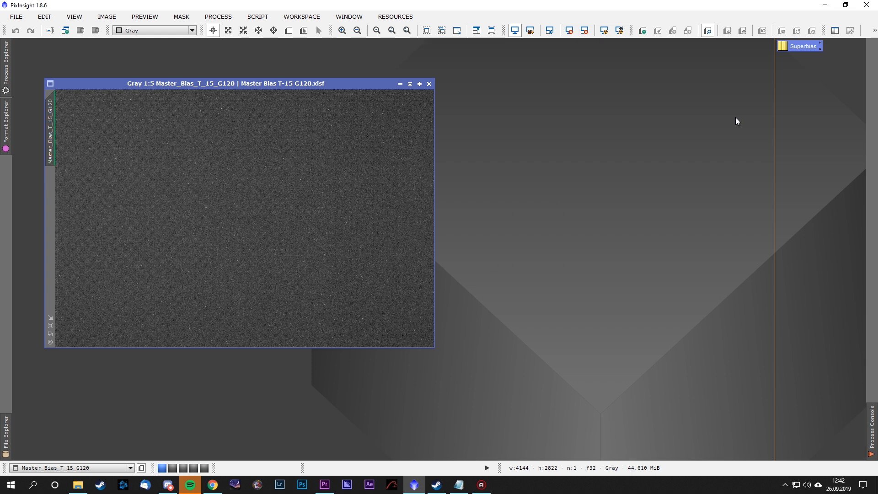
left_click(735, 117)
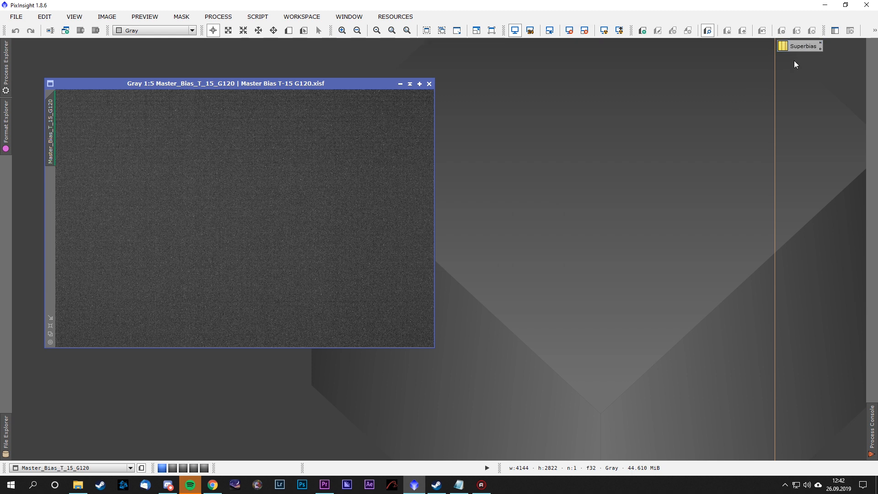
- Look through the commands available for the Superbias icon, including the options for arranging selected icons
right_click(803, 45)
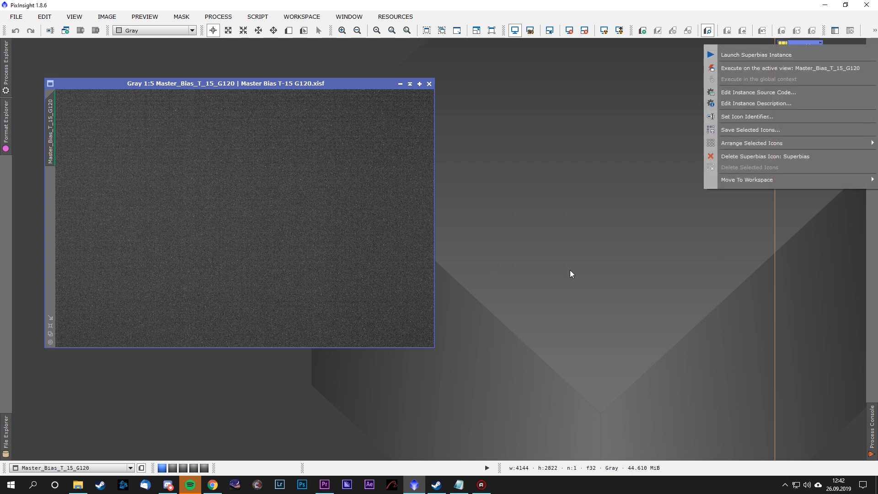
left_click(570, 273)
left_click_drag(597, 290, 782, 40)
right_click(799, 46)
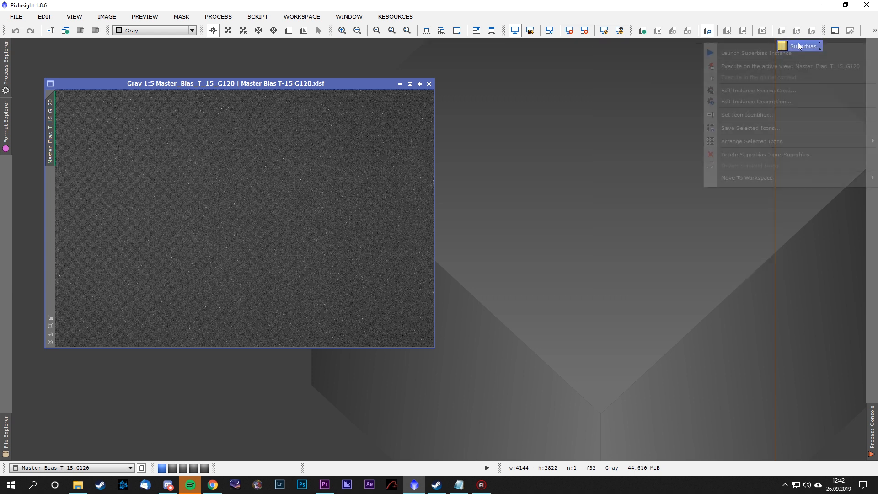
mouse_move(716, 142)
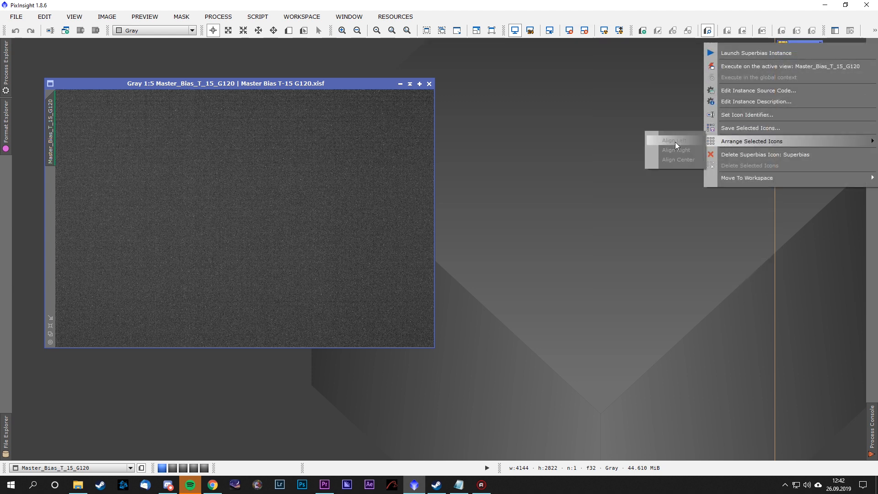
left_click(676, 210)
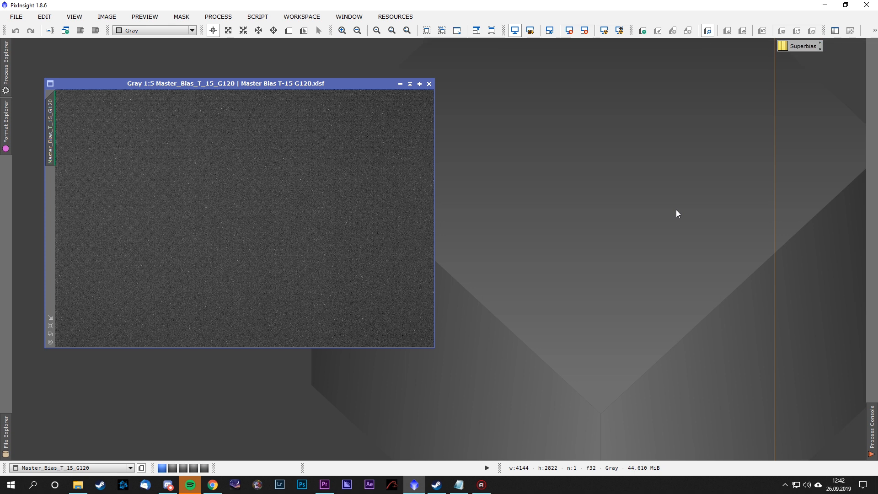
- Try to change the process icon's identifier to Super Bias, written with a space
right_click(796, 47)
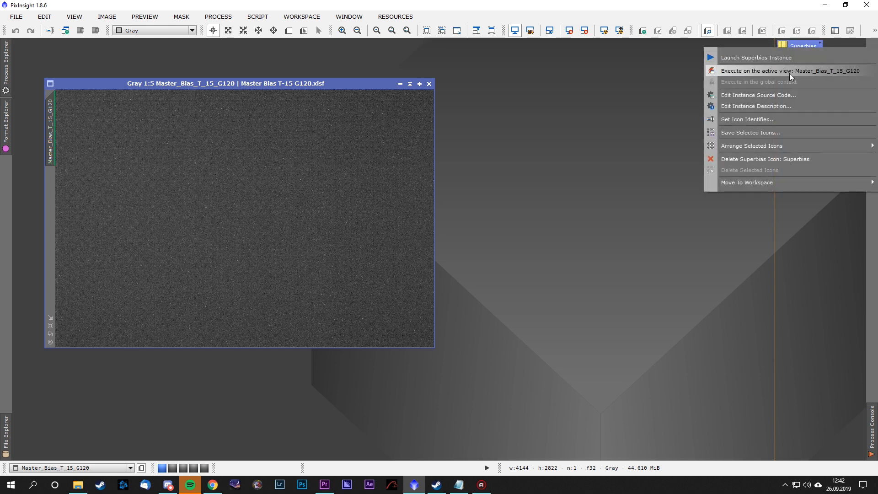
left_click(793, 120)
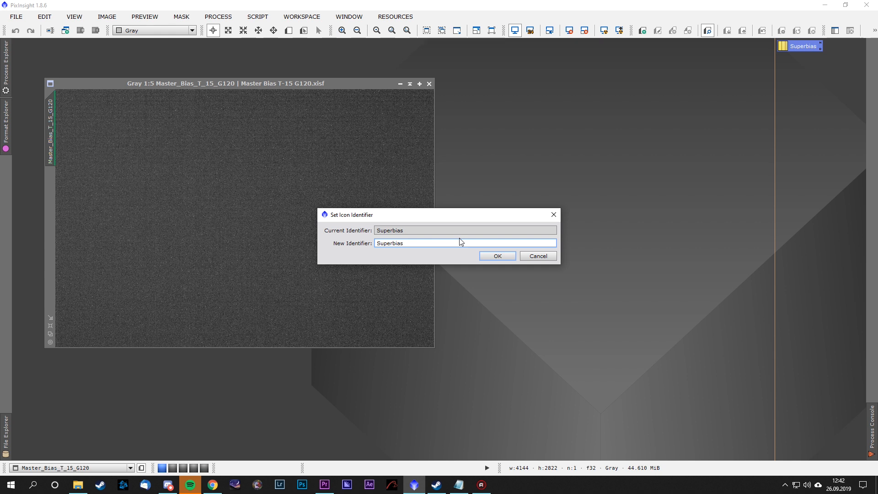
key("BackSpace")
key("BackSpace")
type("Bias")
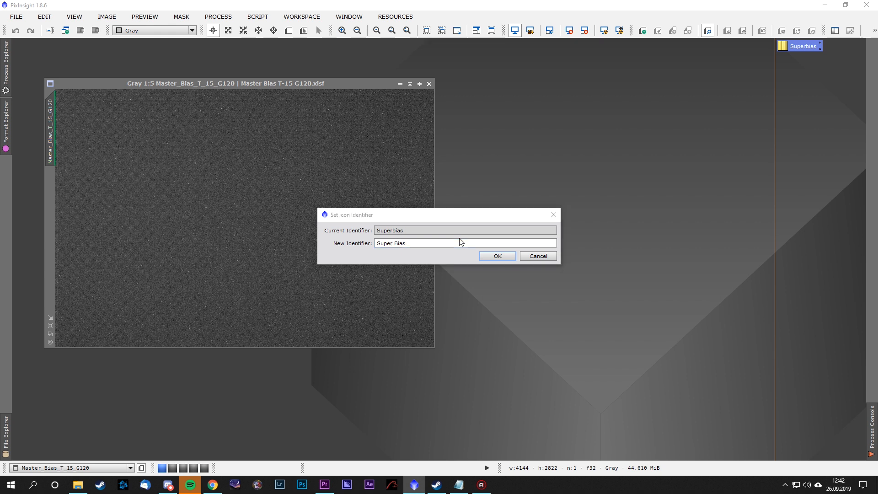
key("Return")
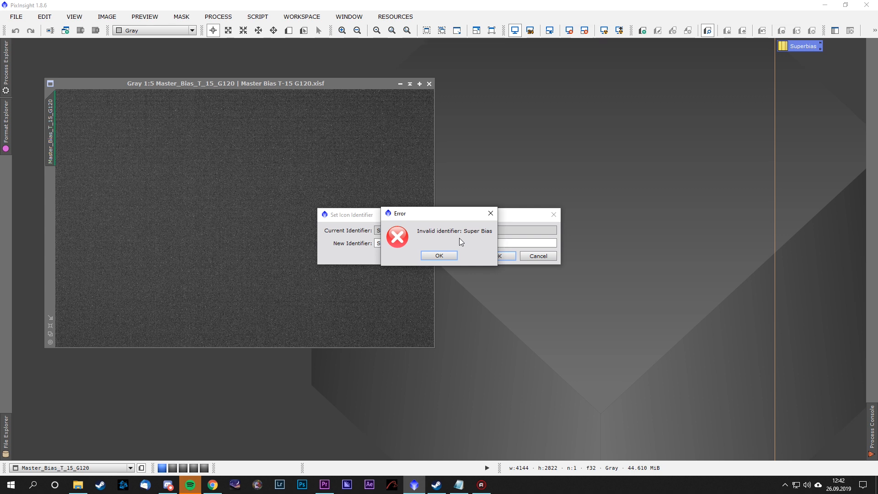
left_click(442, 255)
- Remove the space from the new identifier and rename the process icon as SuperBias
left_click(397, 242)
left_click_drag(450, 217, 580, 198)
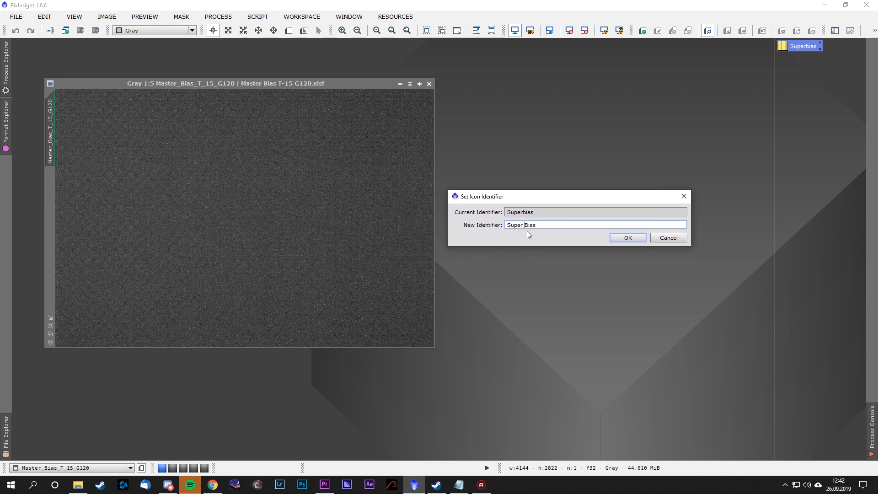
key("Left")
key("Left")
key("Left")
key("Left")
key("BackSpace")
key("Return")
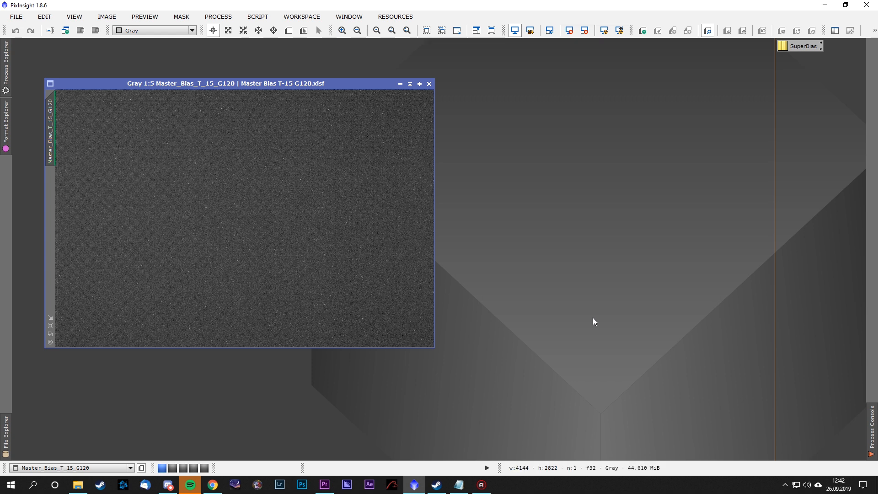
- Open the GradientHDRComposition process, store an instance of it as an icon on the workspace and close its window
right_click(799, 38)
right_click(817, 44)
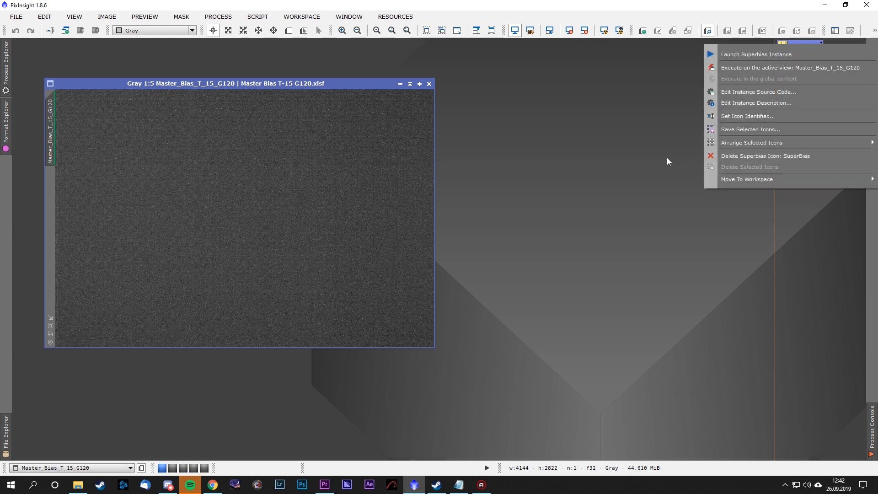
left_click(218, 17)
left_click(218, 17)
mouse_move(303, 168)
left_click(333, 165)
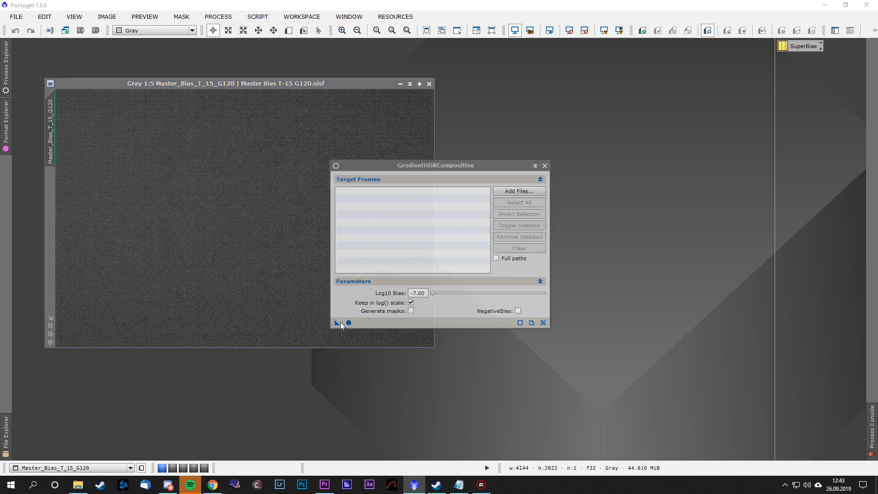
left_click_drag(341, 322, 627, 115)
left_click(545, 166)
- Open the ATrousWaveletTransformV1 process, store an instance of it as a workspace icon and close its window
left_click(218, 17)
mouse_move(246, 95)
left_click(365, 103)
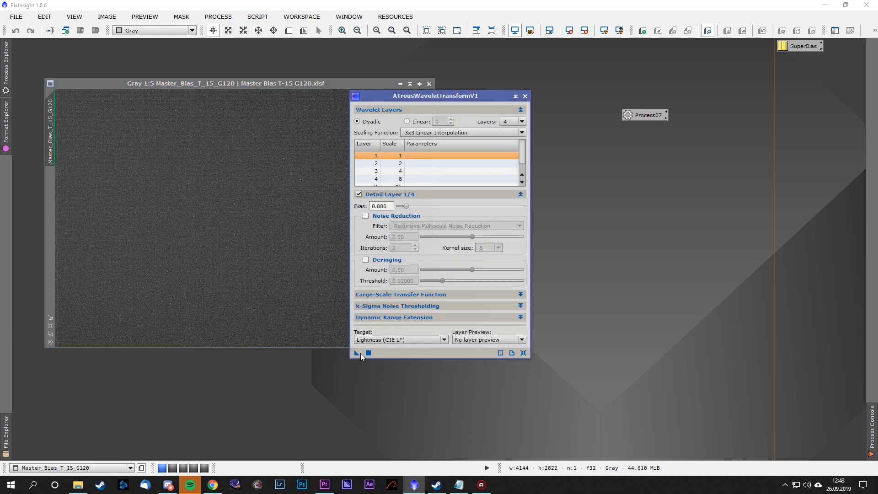
left_click_drag(356, 353, 631, 189)
left_click(525, 96)
- Select all three process icons and arrange them in a column with Align Left
left_click_drag(599, 263, 805, 48)
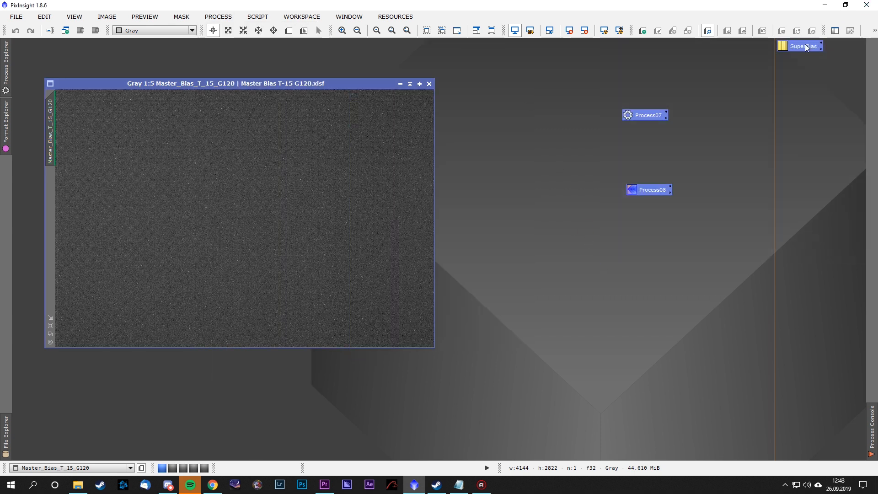
right_click(806, 47)
mouse_move(735, 145)
left_click(678, 140)
right_click(802, 46)
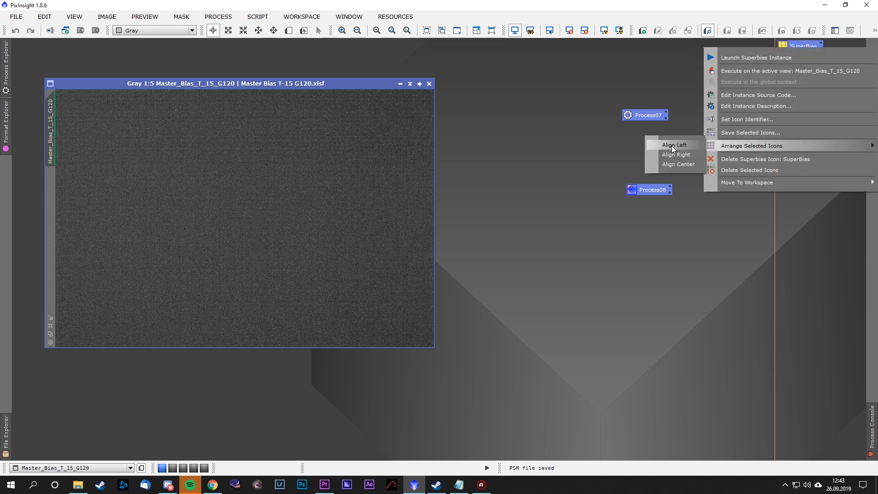
left_click(671, 146)
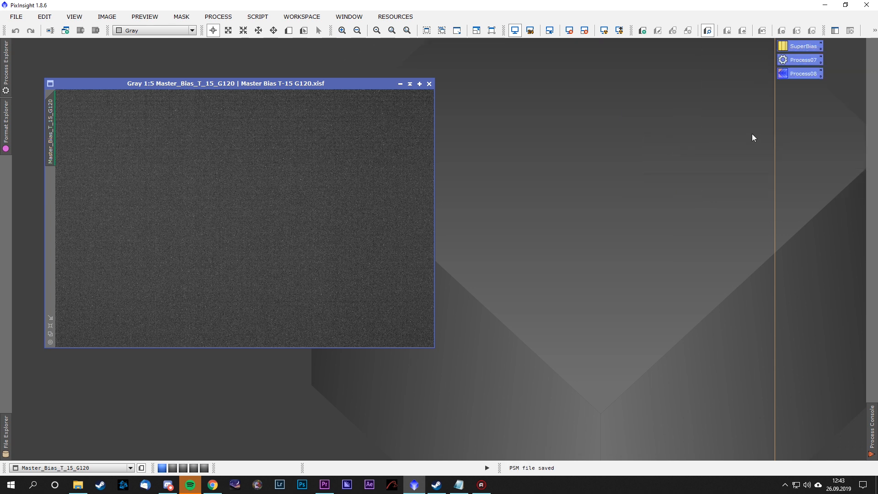
- Save the selected process icons in the Pacman Nebula folder under the file name Superbias processing
right_click(789, 76)
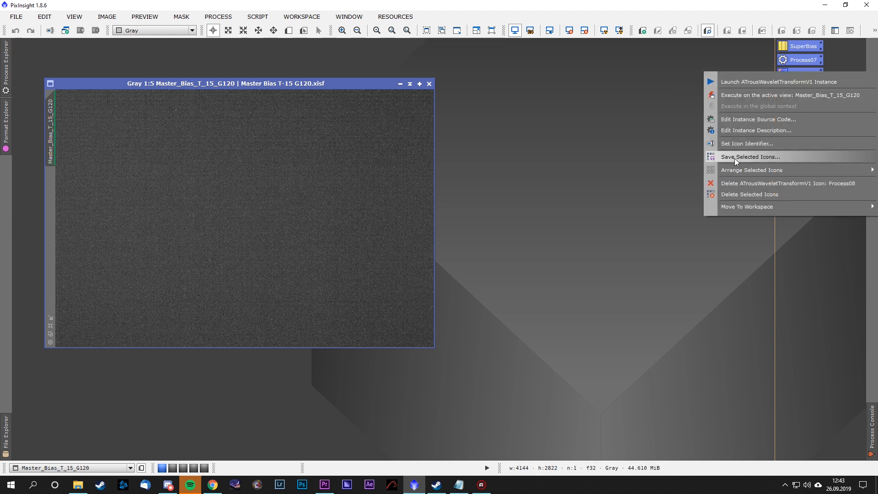
left_click(734, 157)
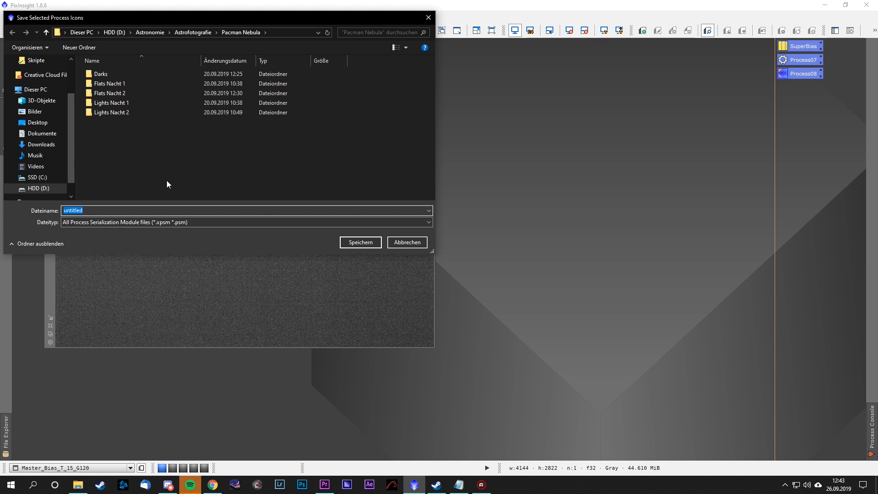
type("Superbias processing")
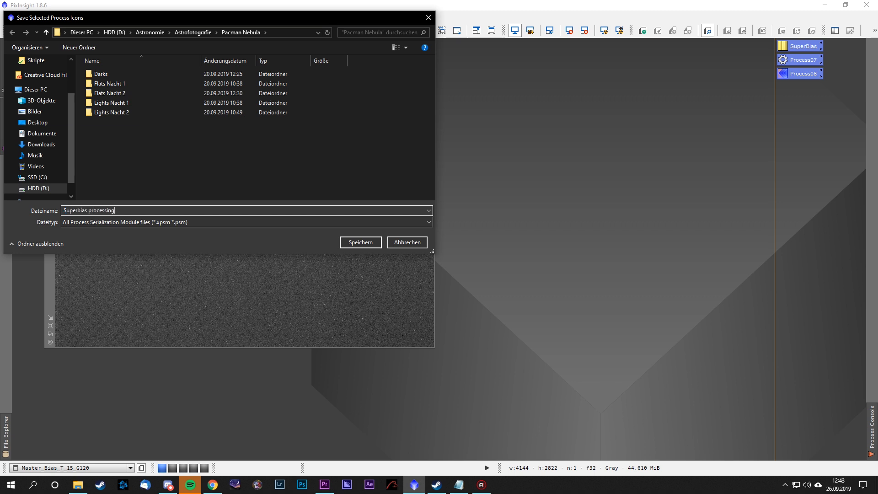
key("Return")
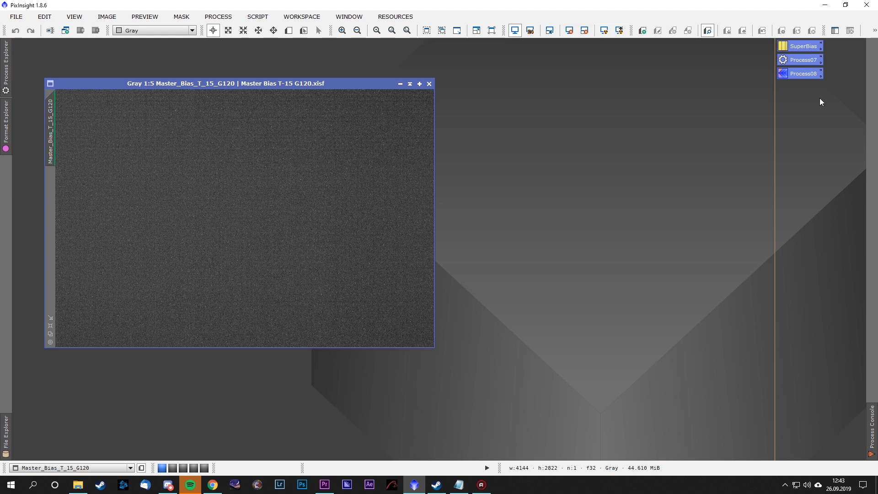
- Delete all selected process icons from the workspace and move the master bias image window towards the middle
right_click(805, 72)
mouse_move(738, 173)
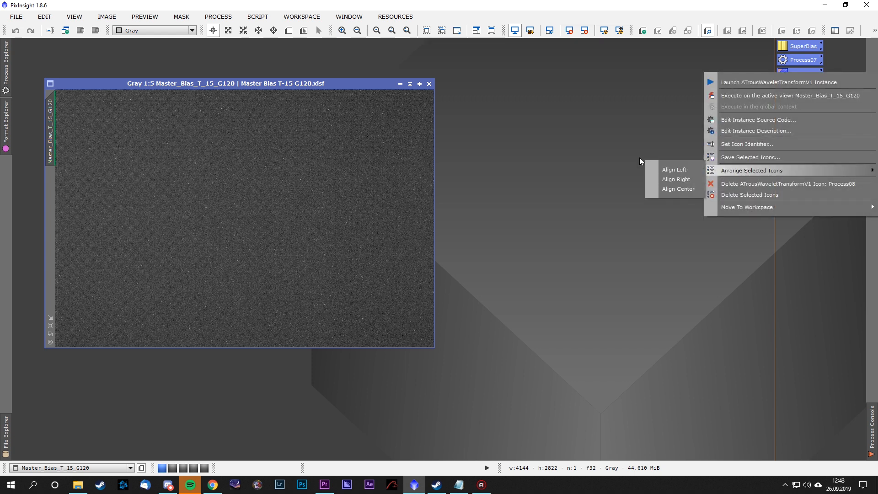
left_click(732, 184)
right_click(789, 61)
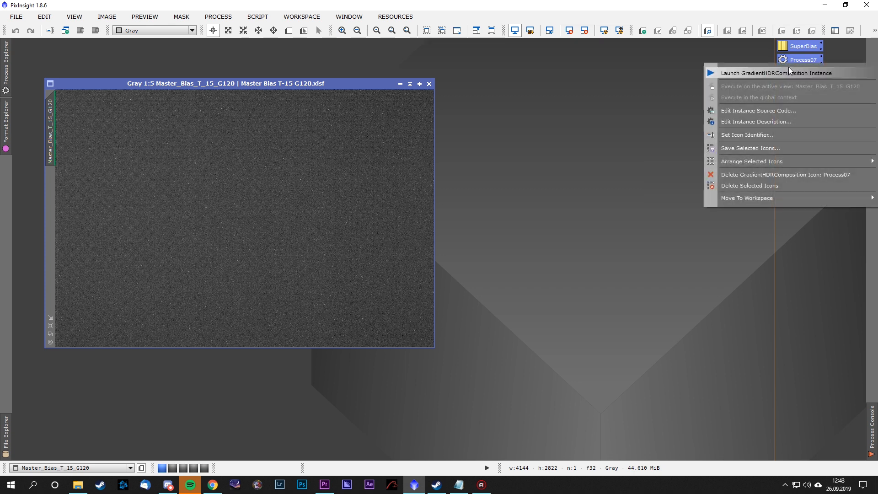
left_click(731, 184)
left_click_drag(367, 84, 544, 91)
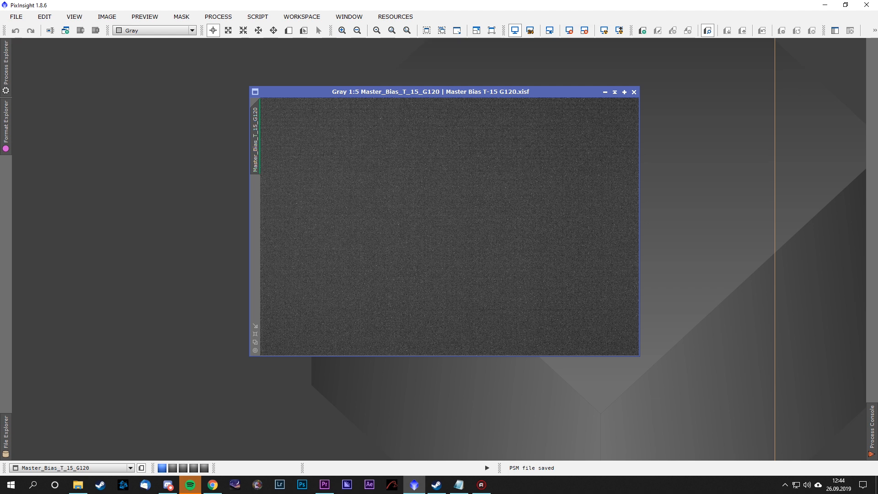
- Open the image L_2019-09-20_05-17-20_aREF_c_cc_d_r from the Subframe Selector folder inside Lights Nacht 2
mouse_move(877, 45)
left_mouse_down()
mouse_move(645, 45)
mouse_move(877, 46)
left_mouse_up()
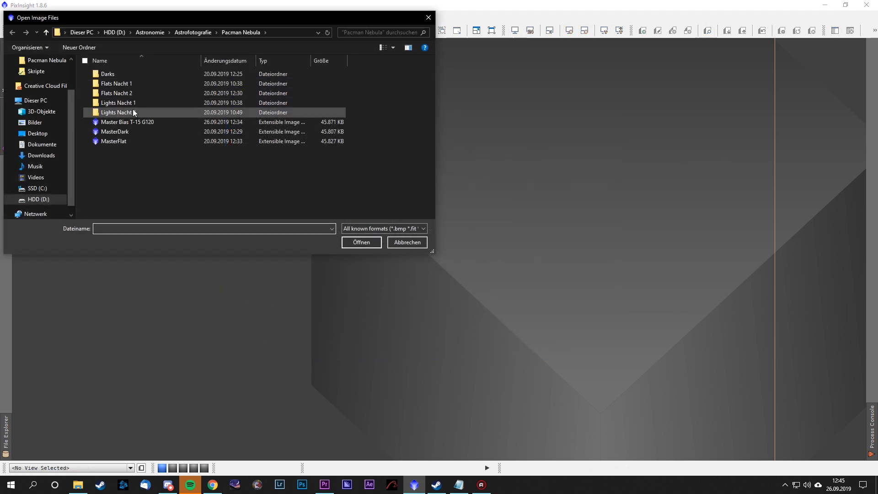
double_click(133, 110)
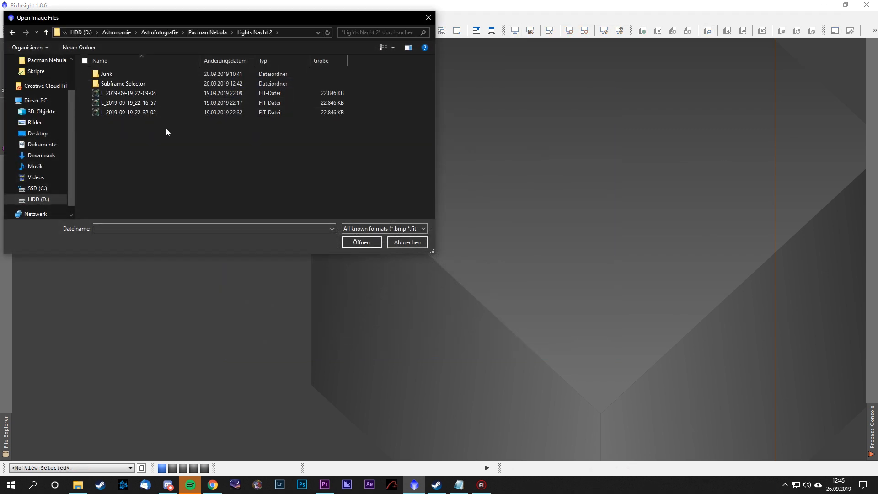
double_click(162, 83)
left_click(174, 93)
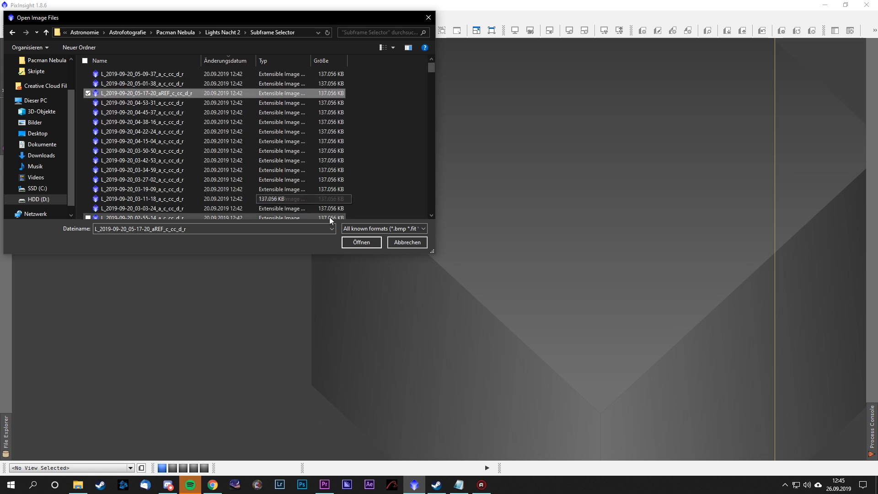
left_click(344, 238)
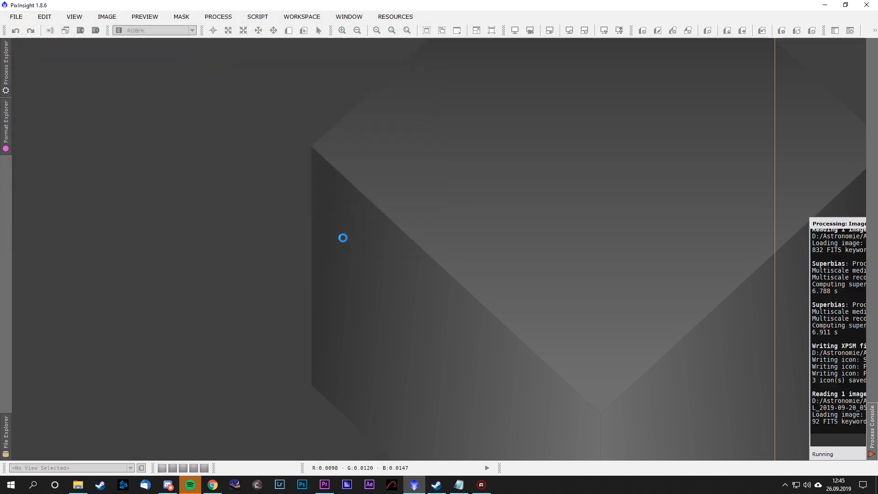
- Auto-stretch the display of the nebula image, then reposition its window and enlarge it to fill most of the workspace
left_click_drag(314, 45, 558, 106)
left_click(603, 32)
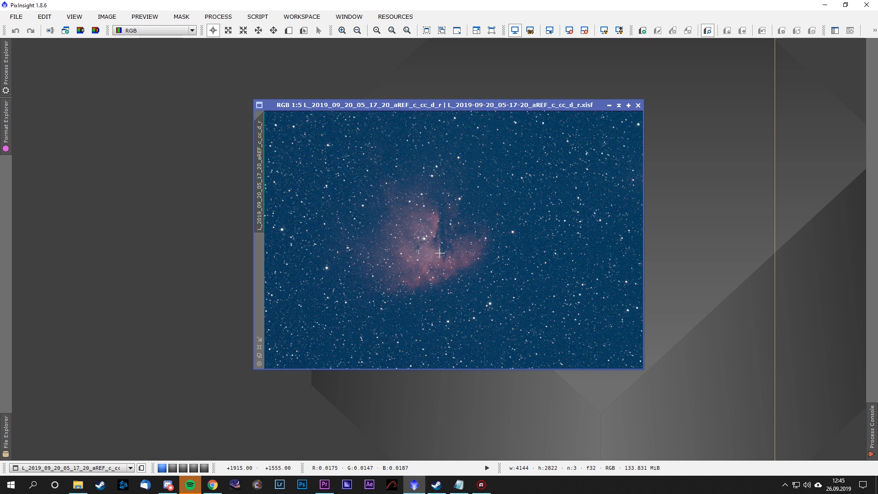
left_click_drag(517, 110, 421, 152)
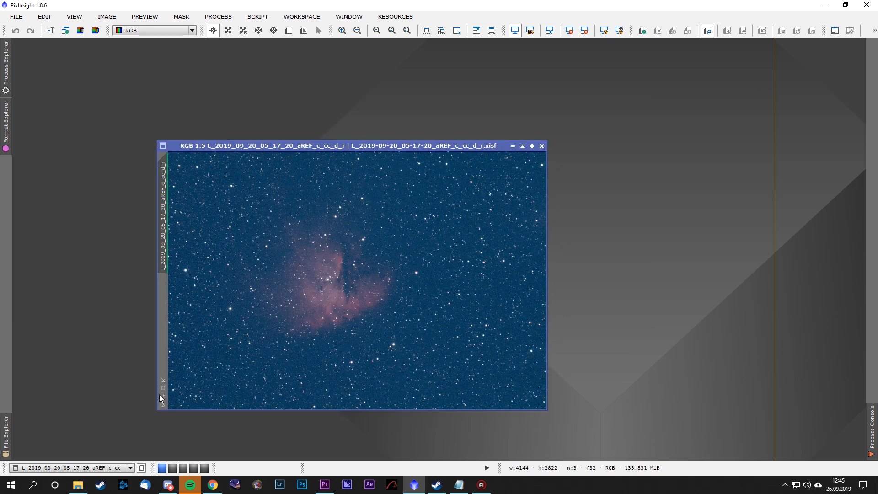
left_click_drag(545, 142, 775, 43)
scroll(541, 196, "up", 1)
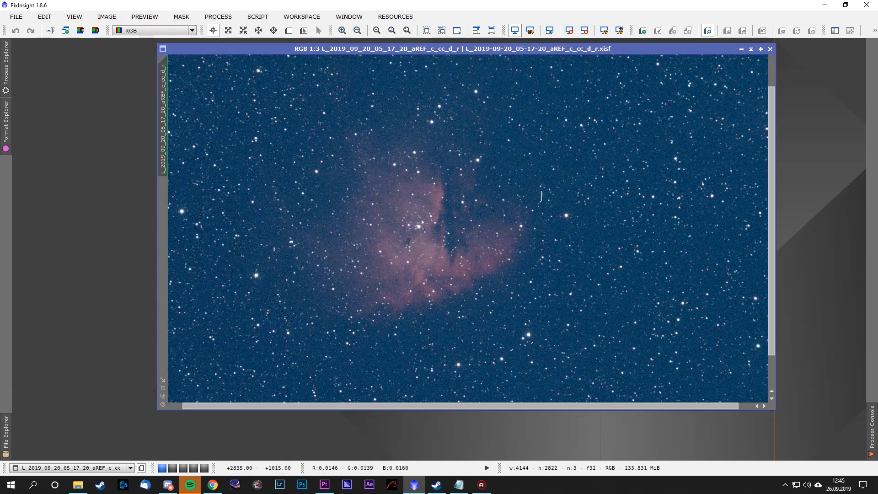
left_click(218, 17)
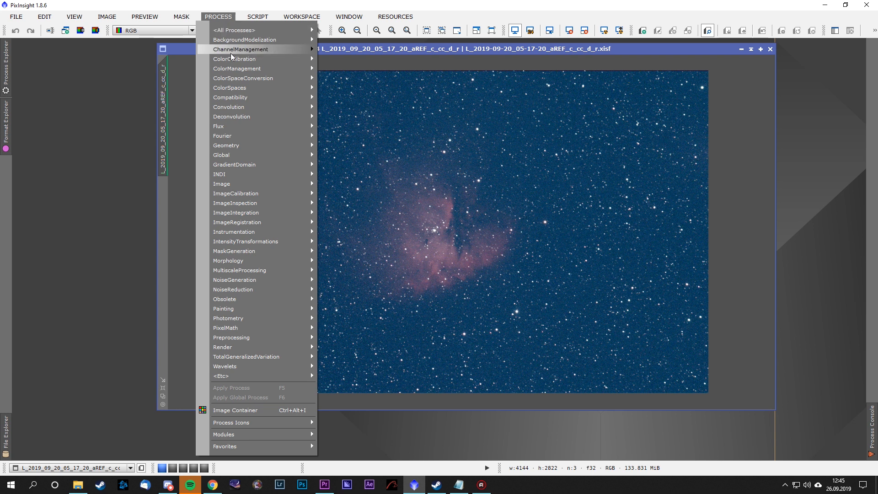
mouse_move(261, 234)
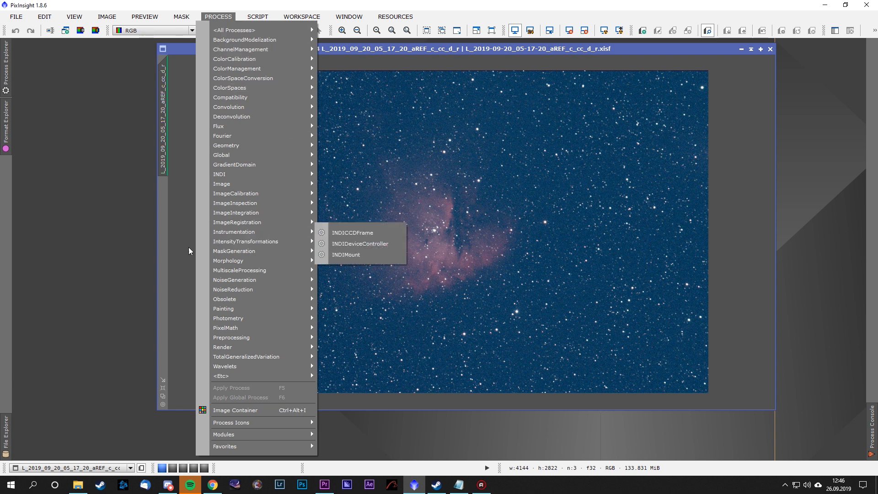
left_click(167, 249)
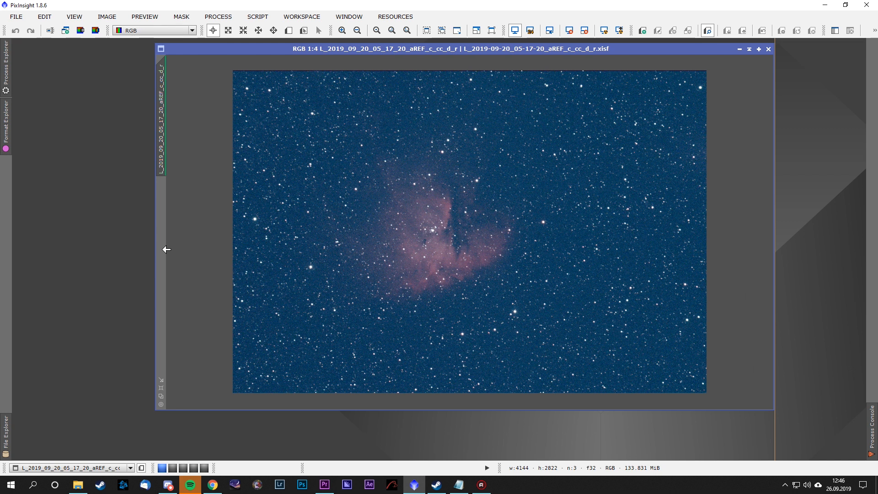
- Open the StarMask process, apply it with its default settings to the whole nebula image and close the generated mask
left_click(218, 17)
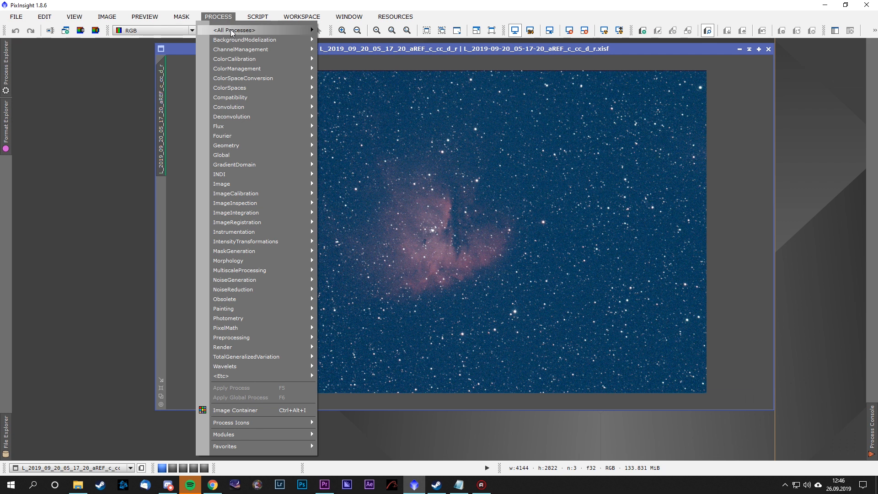
mouse_move(310, 29)
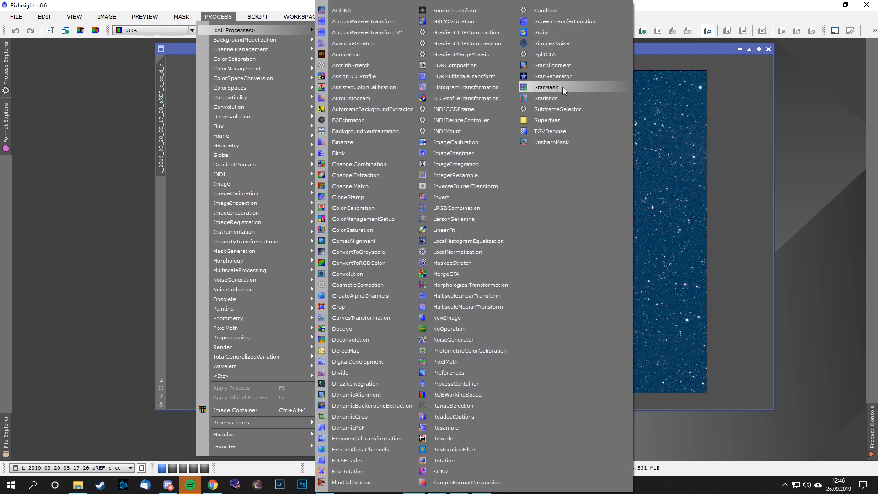
left_click(546, 87)
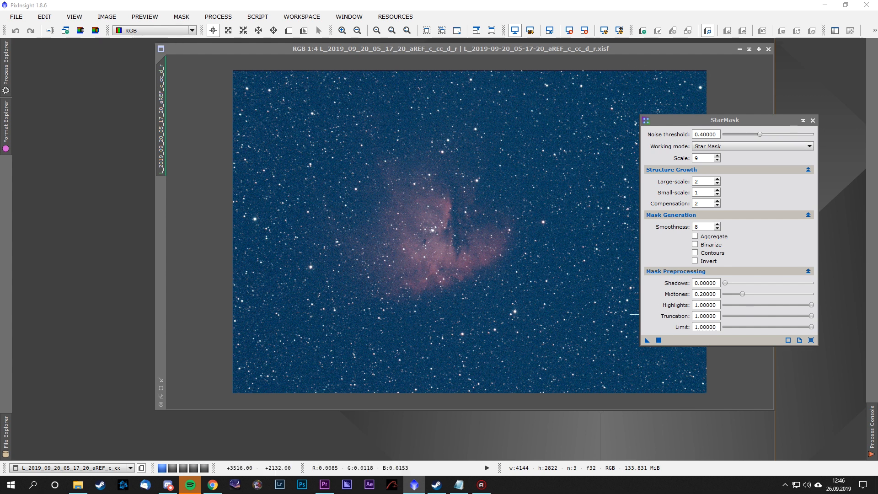
mouse_move(717, 239)
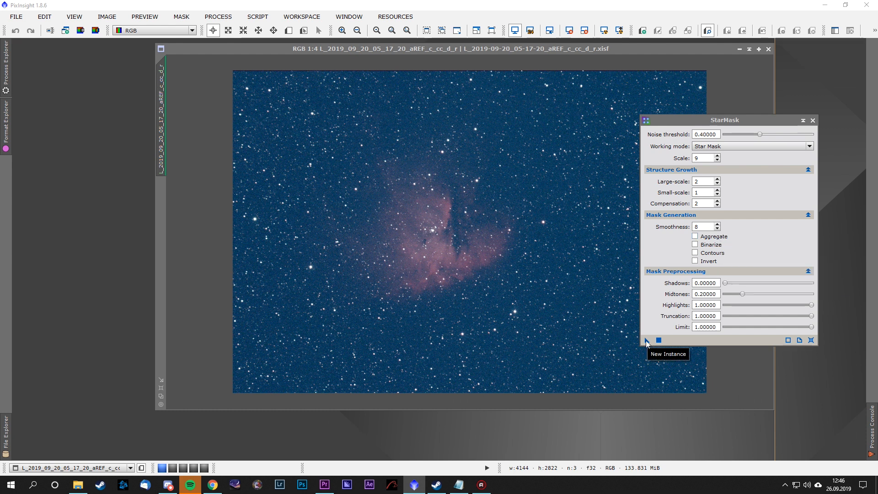
left_click_drag(646, 341, 628, 351)
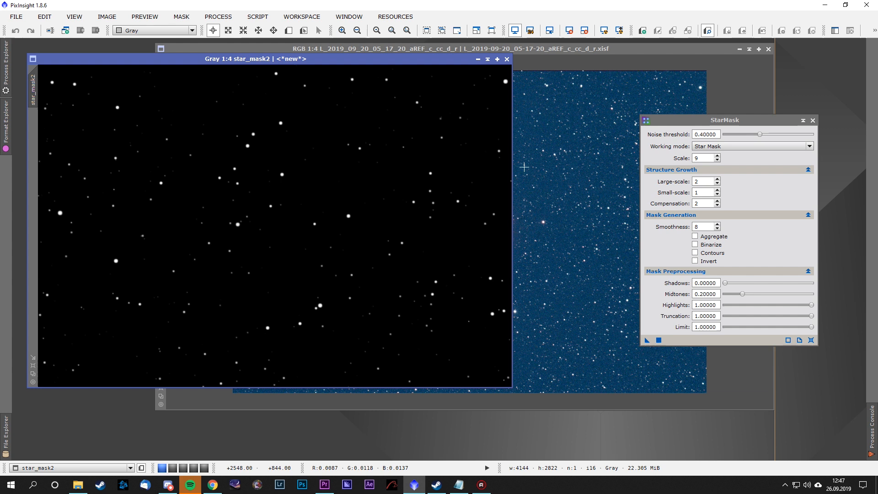
left_click(506, 59)
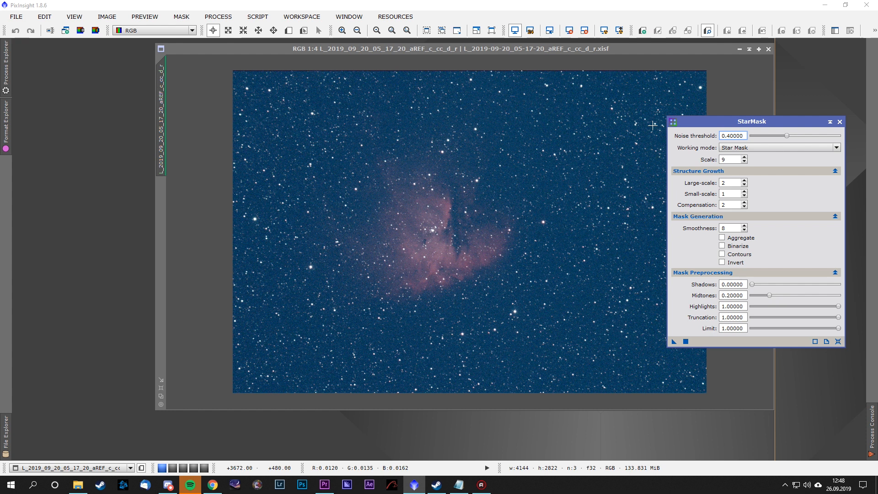
- Create a preview around the nebula in the centre of the image and switch the window to that preview
left_click(289, 31)
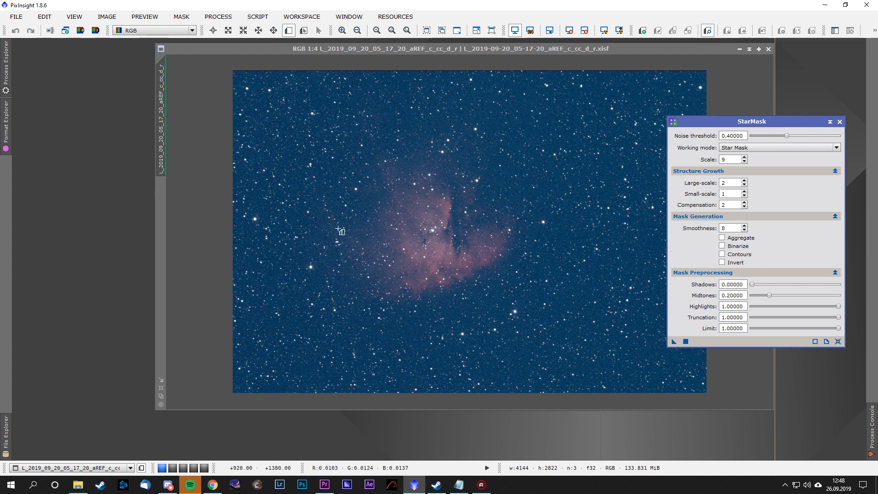
left_click_drag(353, 154, 556, 308)
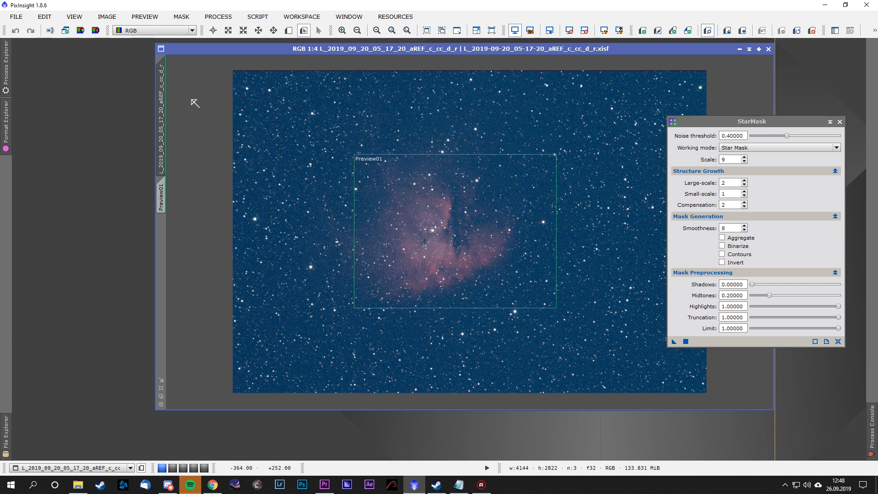
left_click(164, 191)
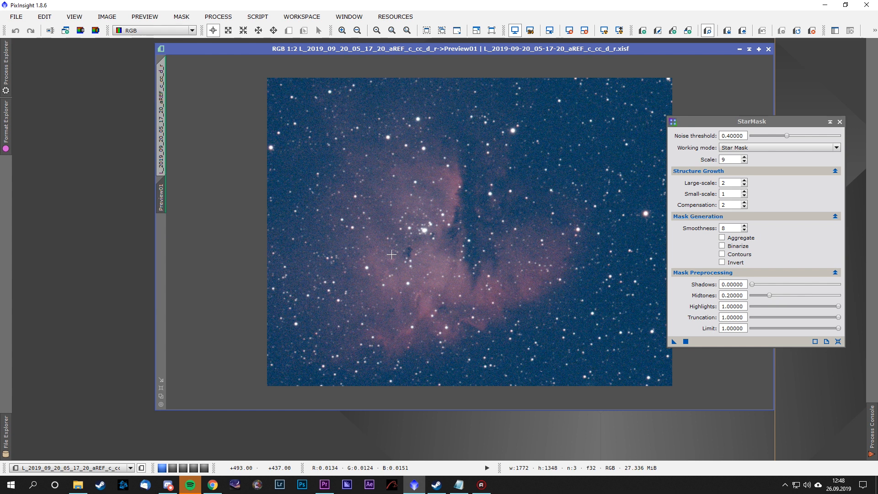
- Set the StarMask midtones to 0.02, the scale to 10 and the smoothness to 10
left_click_drag(769, 296, 753, 300)
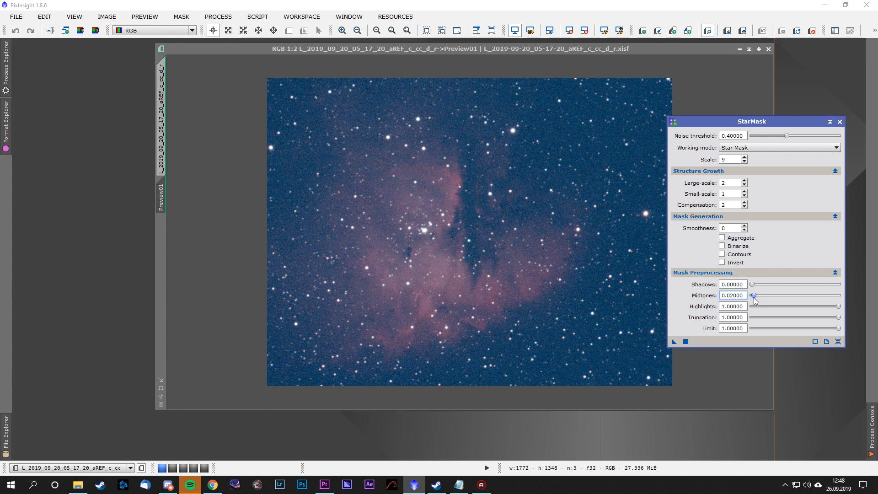
left_click(744, 157)
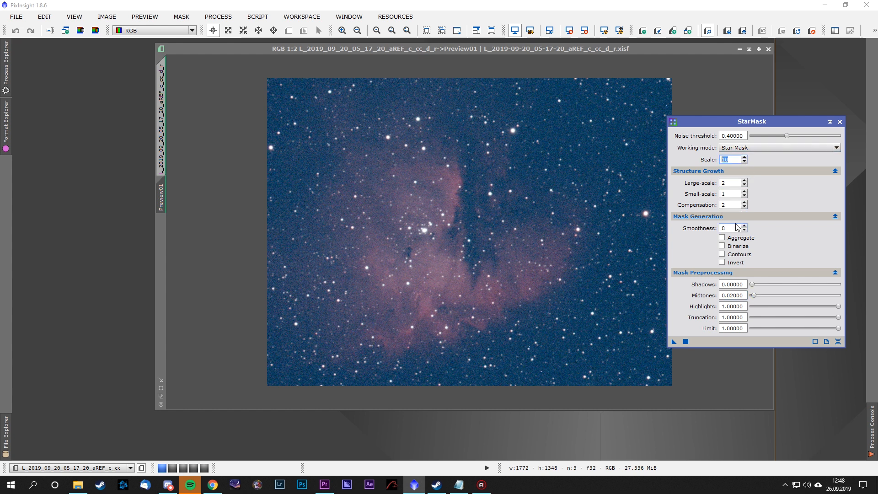
left_click(722, 237)
left_click(722, 237)
left_click(745, 226)
left_click(744, 226)
- Set the StarMask noise threshold to 0.25 and apply the process to the nebula preview
left_click(784, 136)
left_click_drag(785, 136, 773, 136)
left_click_drag(675, 341, 611, 309)
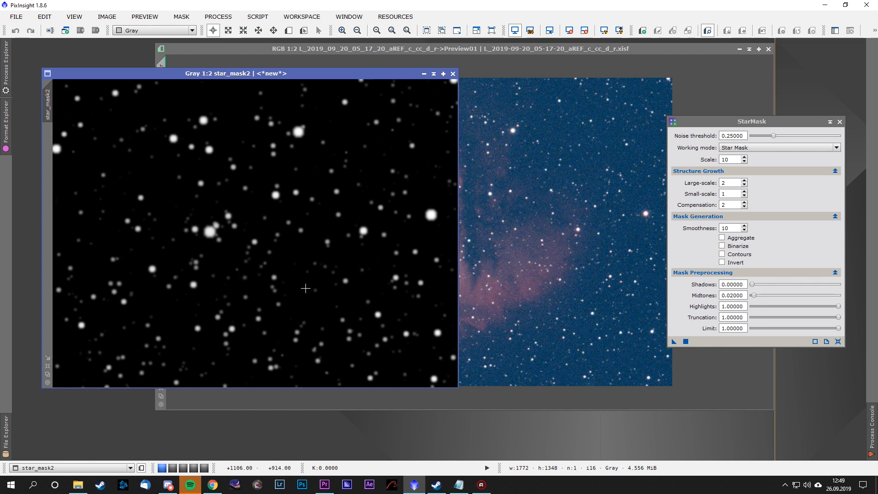
- Close the generated star mask and the StarMask process, with the window switched back to the full nebula image
scroll(306, 288, "down", 1)
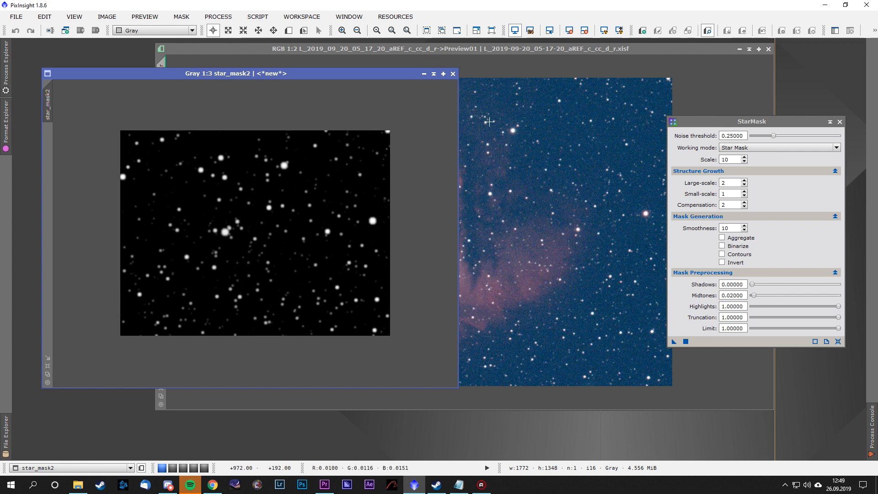
left_click(453, 73)
left_click(160, 82)
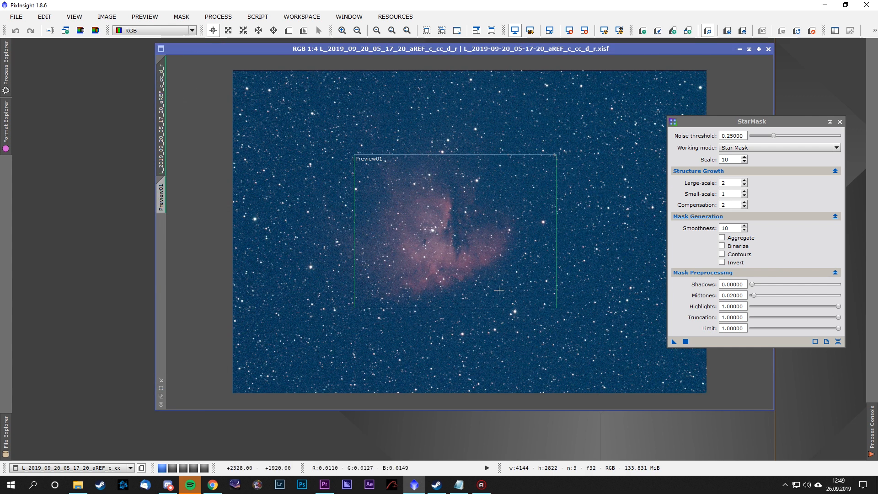
left_click(839, 121)
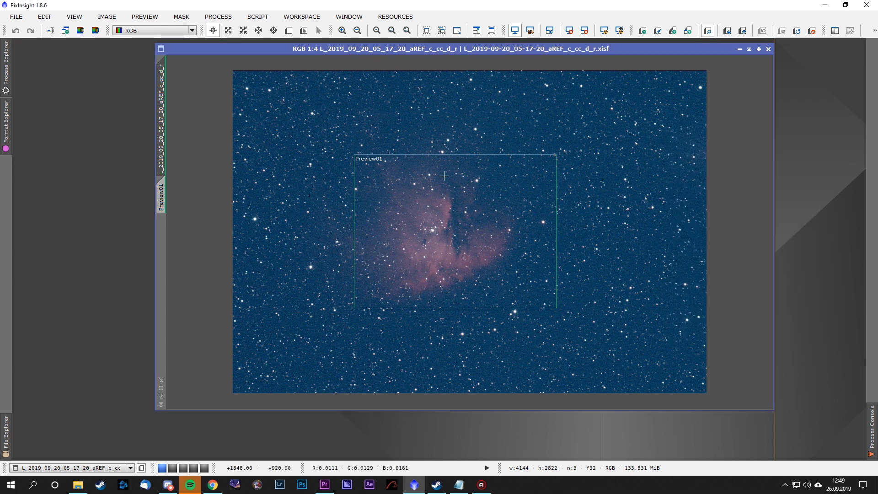
- Delete all previews from the nebula image and shift its window aside in the workspace
left_click(137, 16)
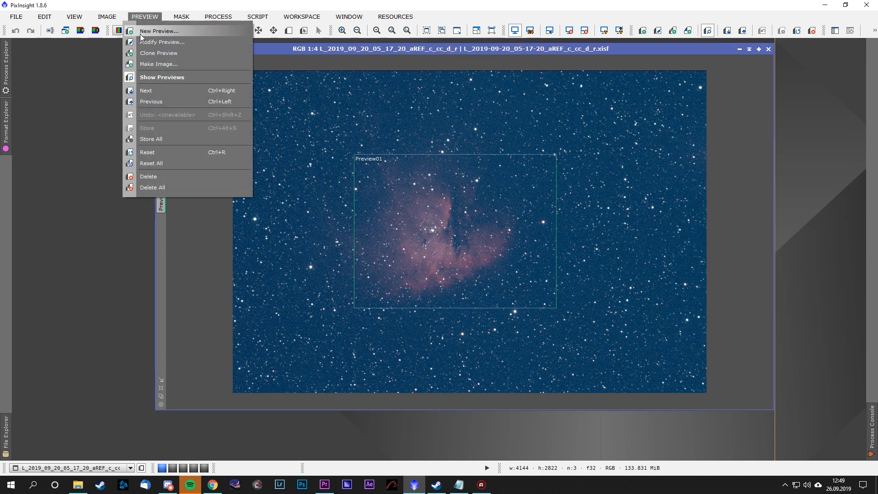
left_click(163, 187)
left_click_drag(605, 47, 485, 61)
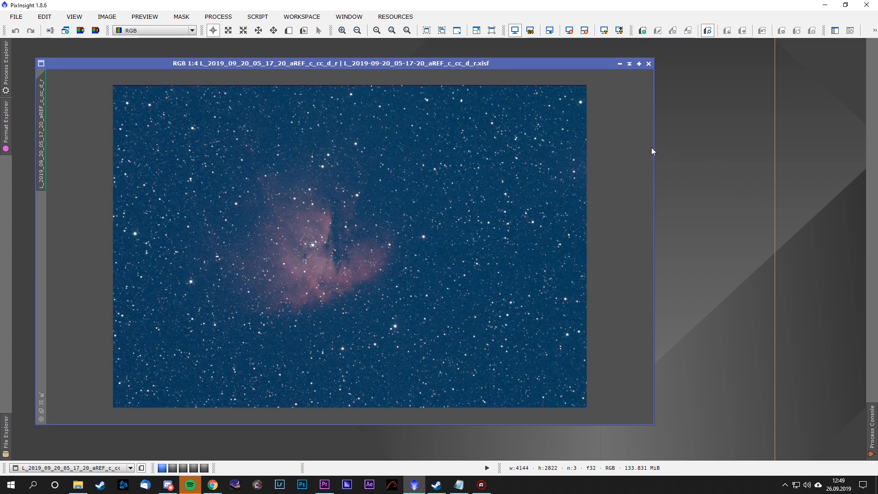
- Look through the script categories, open the SubframeSelector script to view its dialog, and dismiss it
left_click(258, 17)
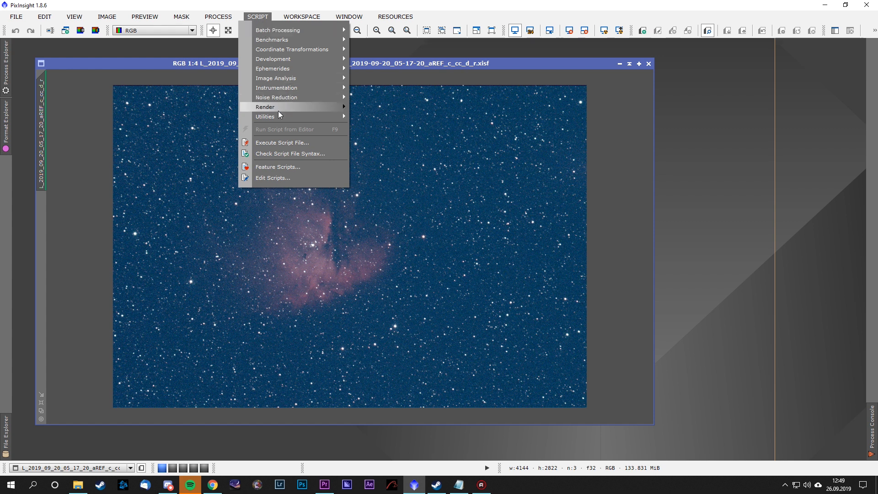
mouse_move(314, 37)
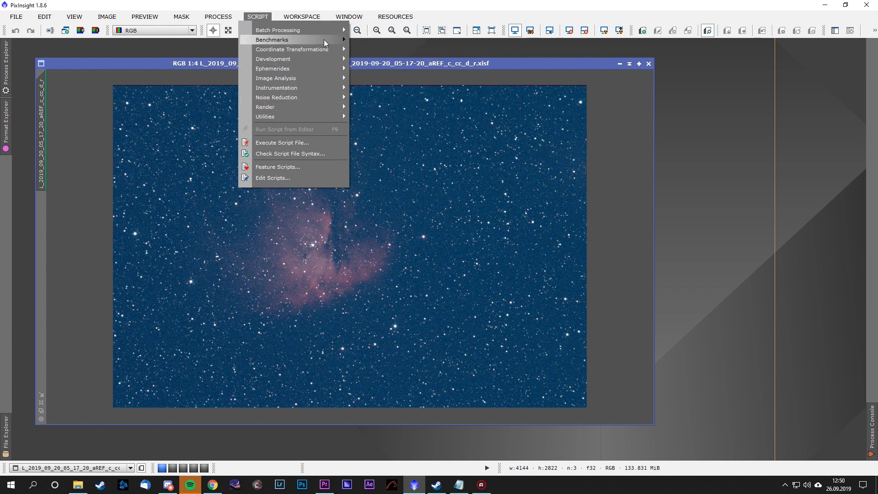
left_click(402, 107)
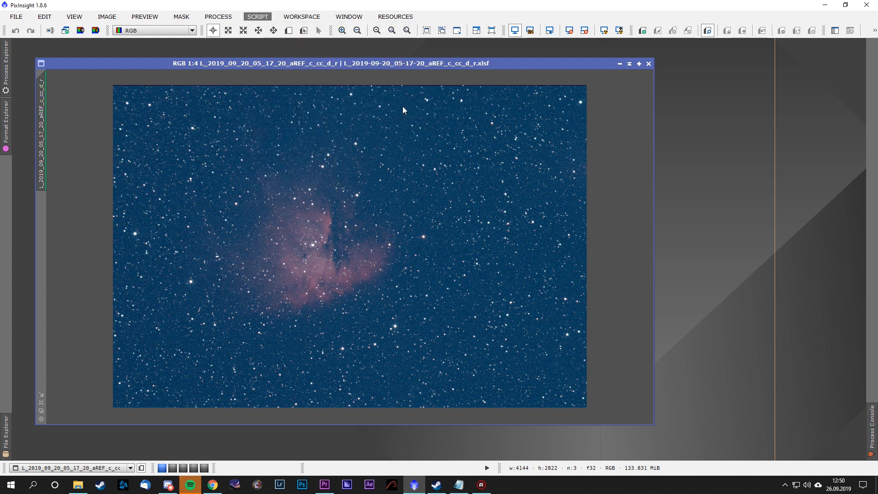
left_click(592, 162)
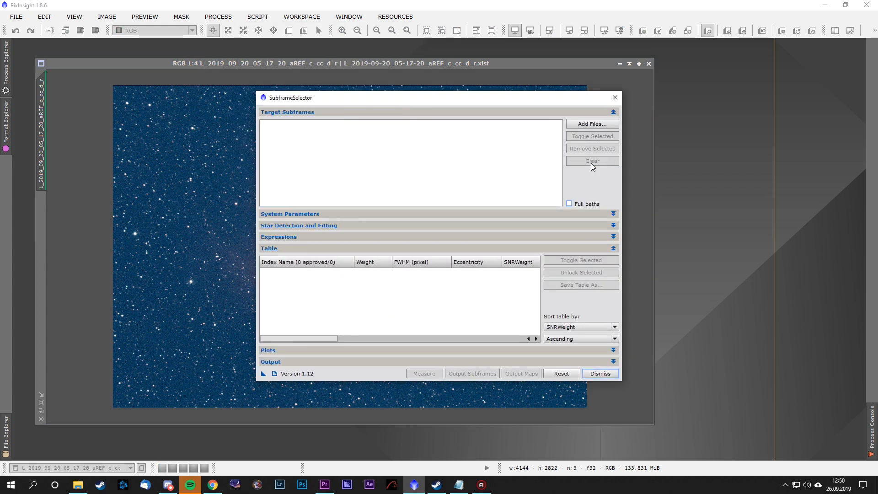
left_click(615, 97)
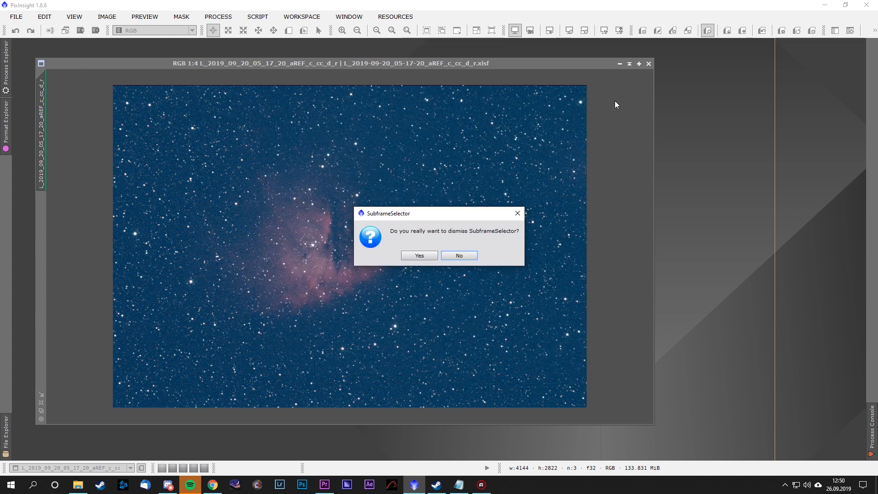
left_click(431, 254)
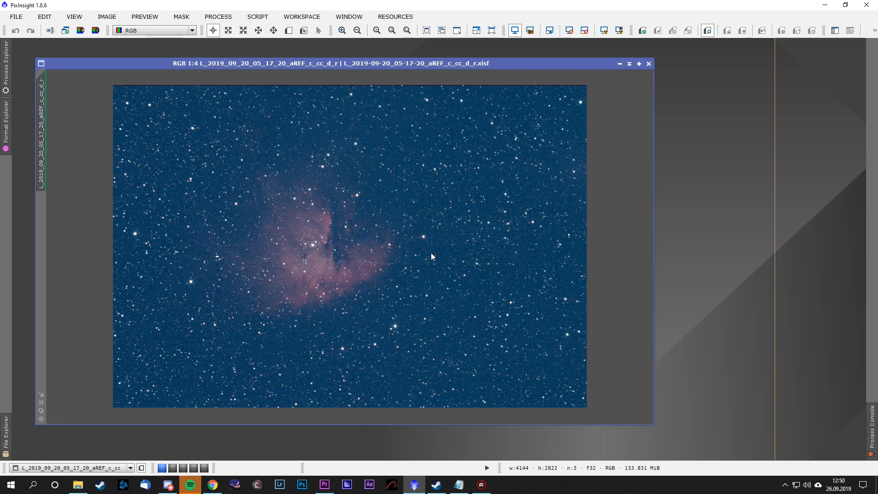